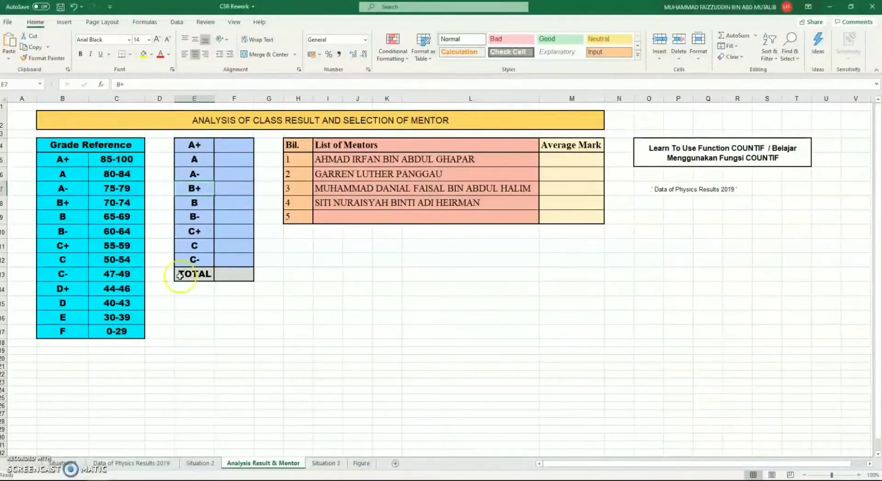
# Step: Start a COUNTIF function in cell F4, beside grade A+, on the Analysis Result & Mentor sheet
pyautogui.click(157, 463)
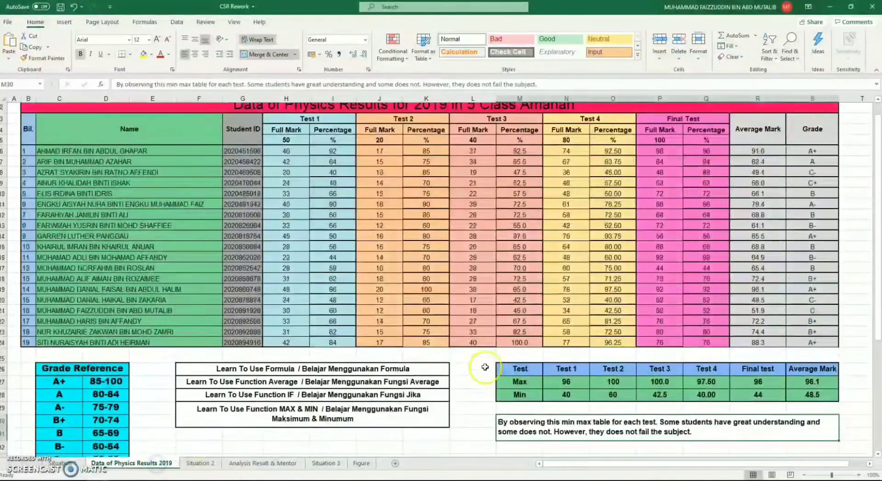
pyautogui.scroll(1, 484, 368)
pyautogui.click(263, 463)
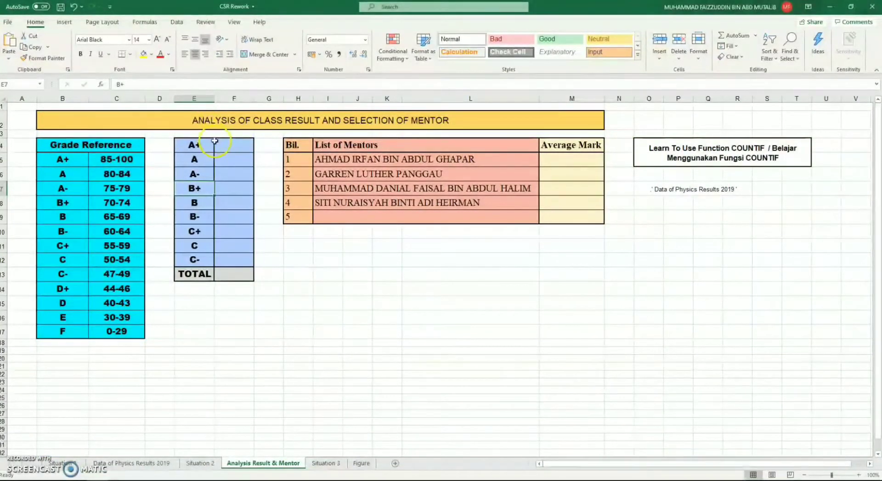
pyautogui.click(195, 144)
pyautogui.click(229, 151)
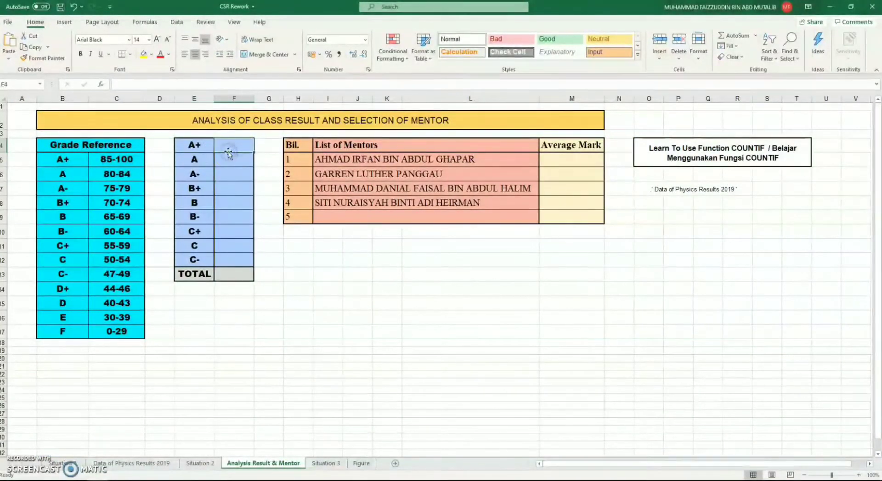
pyautogui.click(101, 83)
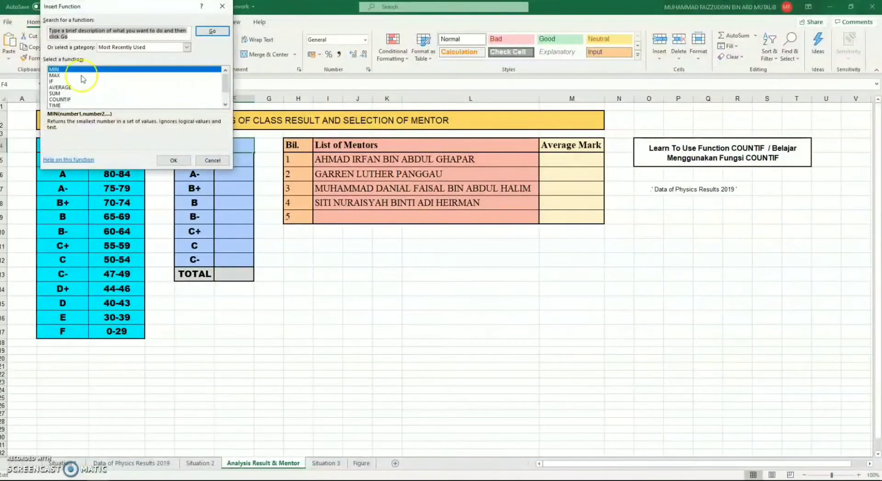
pyautogui.click(64, 99)
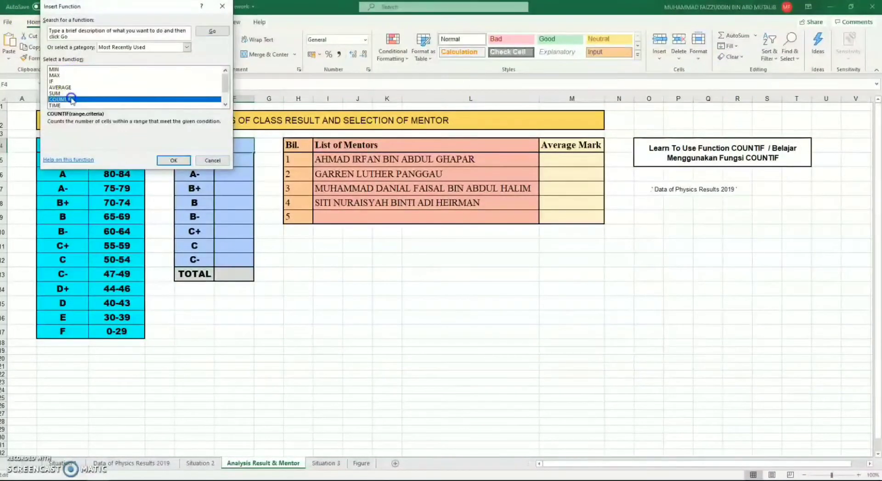
pyautogui.click(173, 160)
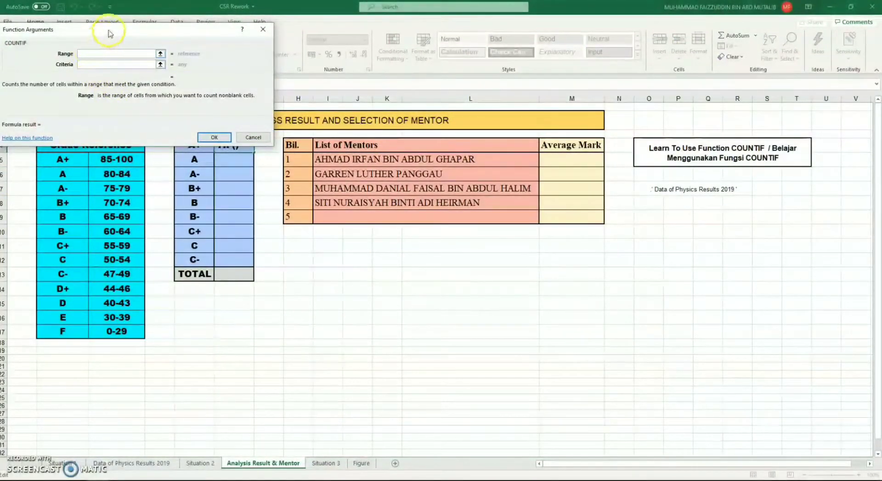
pyautogui.moveTo(109, 29); pyautogui.dragTo(232, 10)
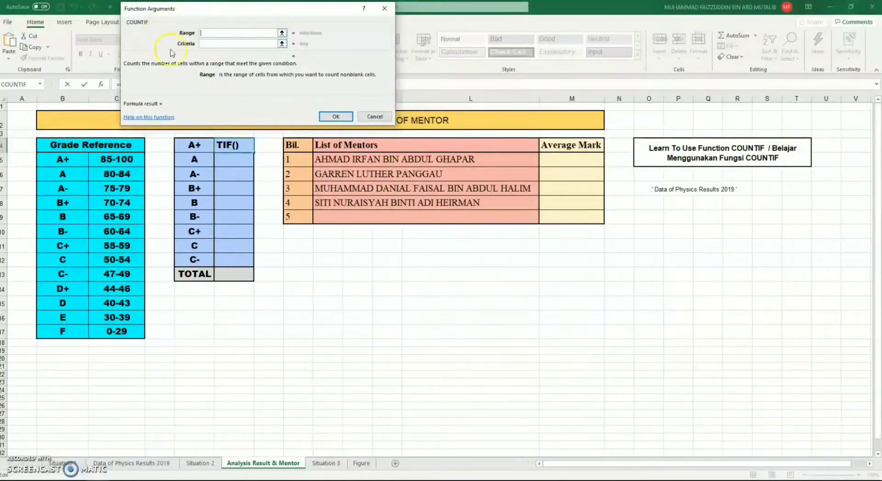
# Step: Set the COUNTIF range to the Grade column cells S6:S24 on the Data of Physics Results 2019 sheet
pyautogui.click(145, 465)
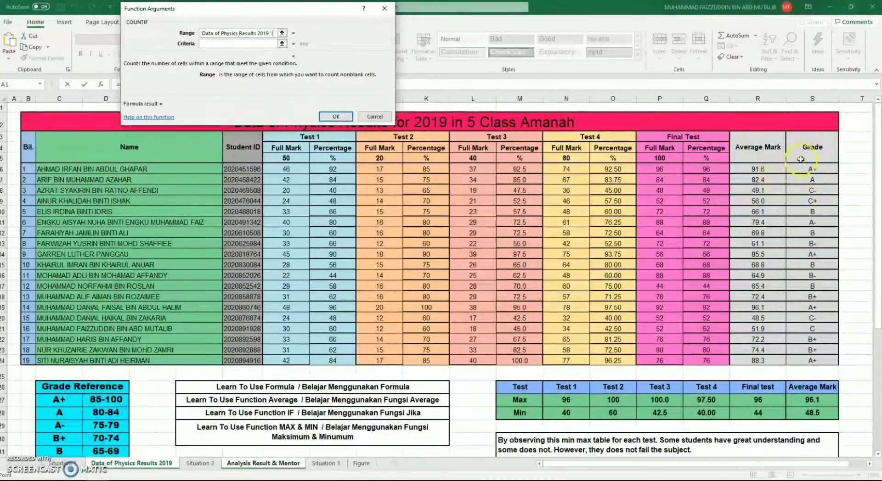
pyautogui.moveTo(778, 169); pyautogui.dragTo(776, 183)
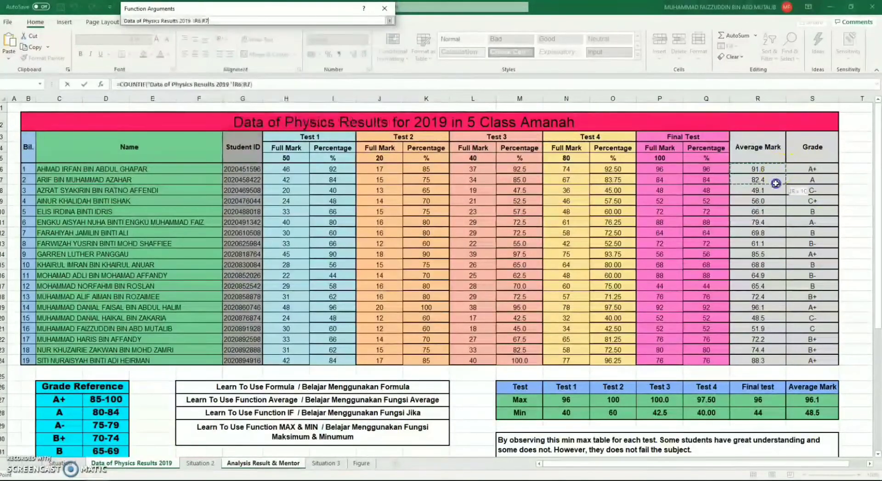
pyautogui.moveTo(774, 215); pyautogui.dragTo(765, 360)
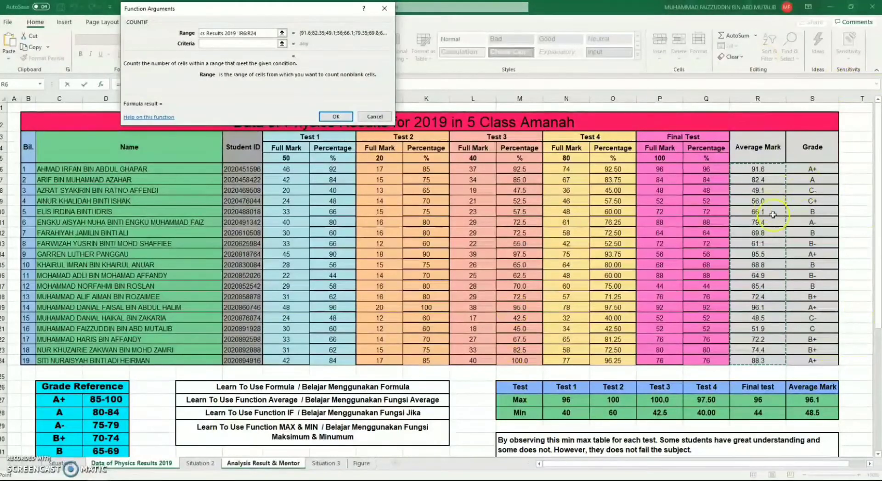
pyautogui.moveTo(811, 168); pyautogui.dragTo(805, 359)
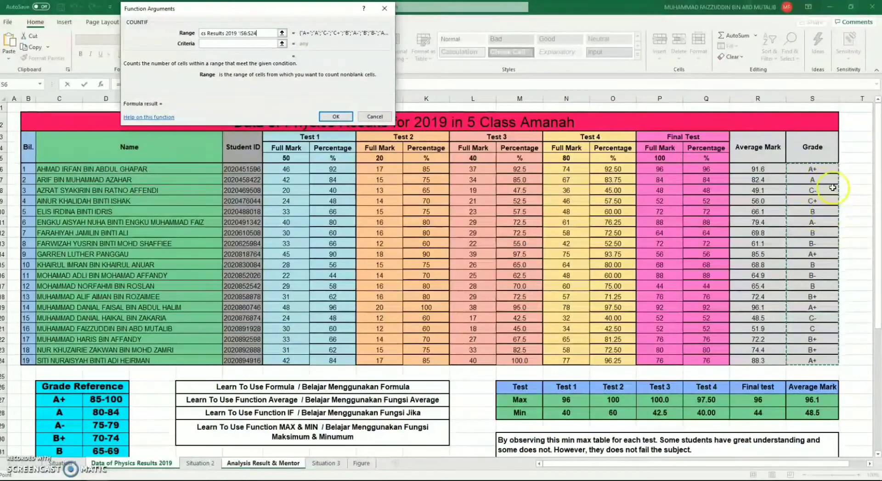
# Step: Set the COUNTIF criteria to the grade labels E4:E12 and insert the formula
pyautogui.click(259, 44)
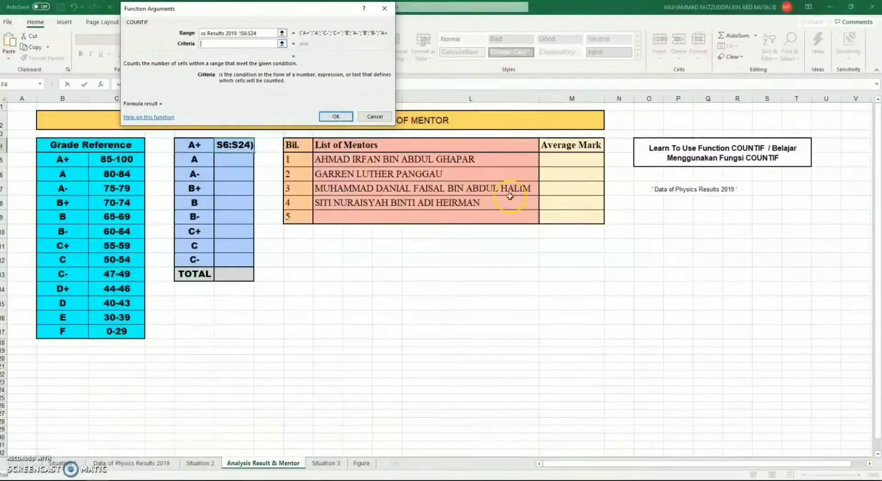
pyautogui.moveTo(197, 146); pyautogui.dragTo(200, 260)
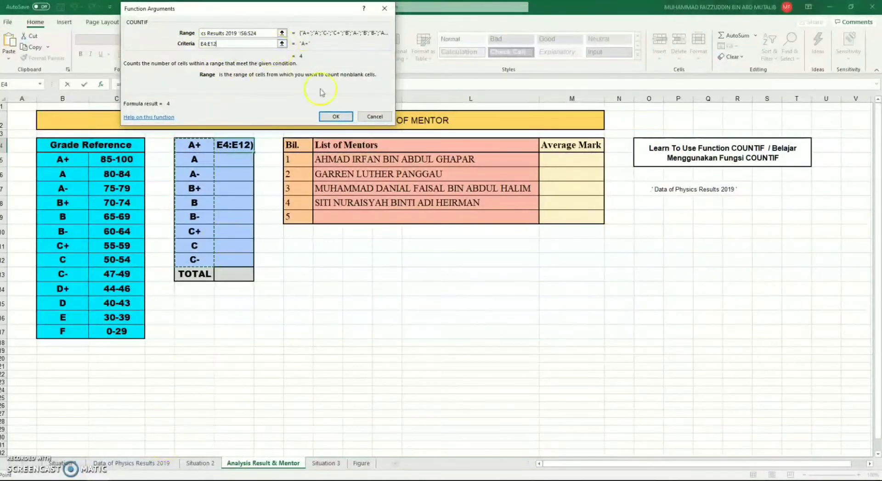
pyautogui.click(336, 116)
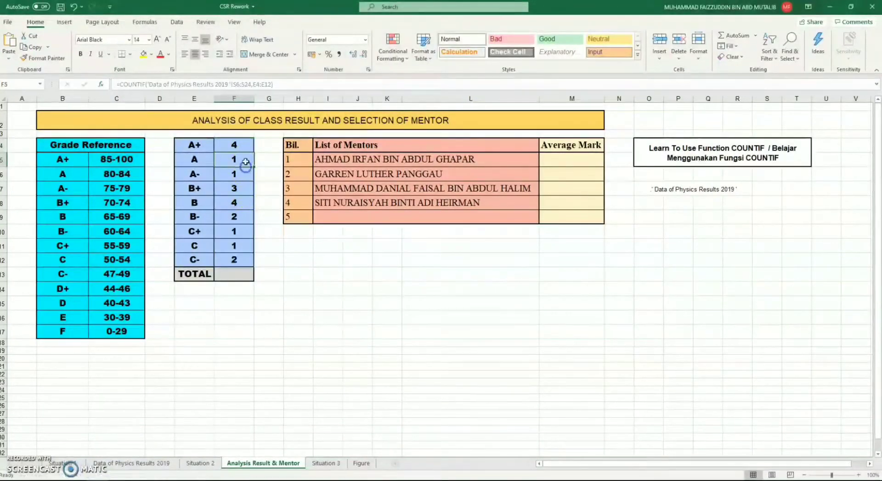
# Step: Check the grade counts in F4:F12 and the number of students listed on the Data of Physics Results 2019 sheet
pyautogui.click(245, 144)
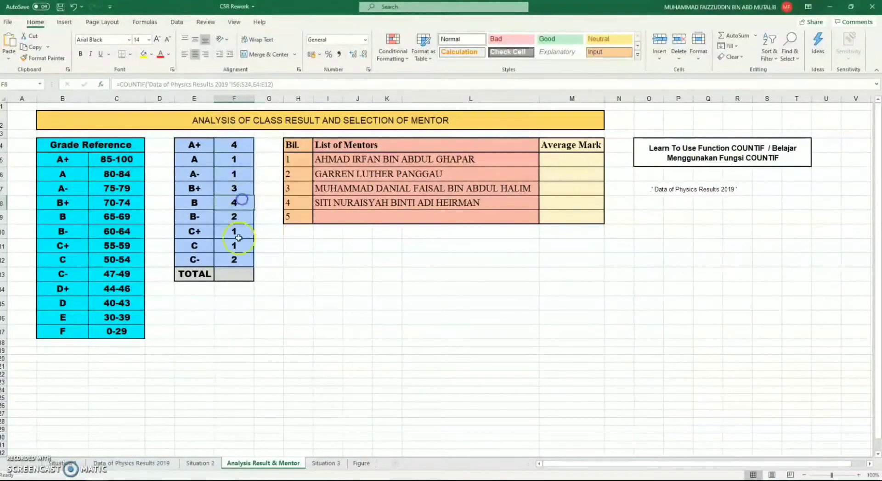
pyautogui.click(237, 259)
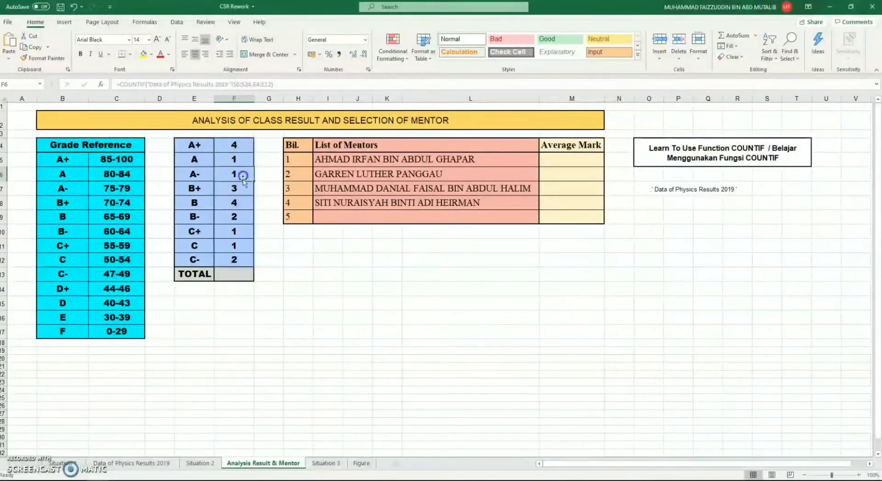
pyautogui.click(238, 143)
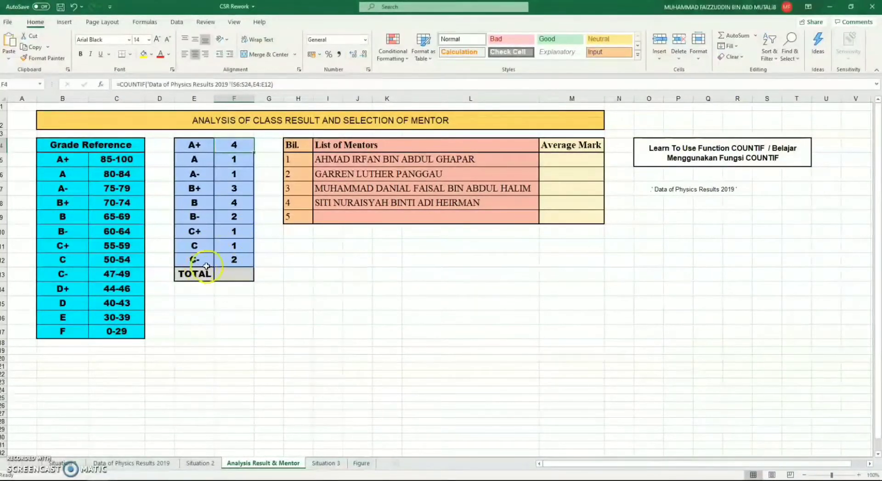
pyautogui.click(131, 463)
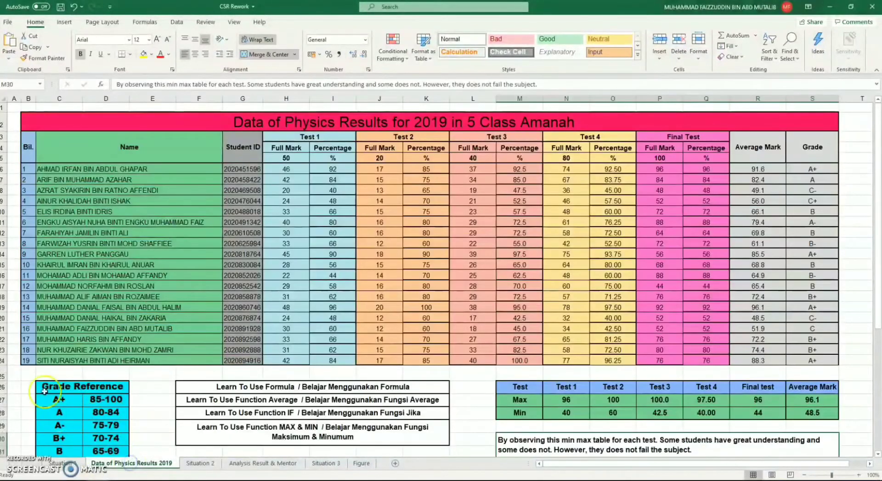
pyautogui.click(24, 361)
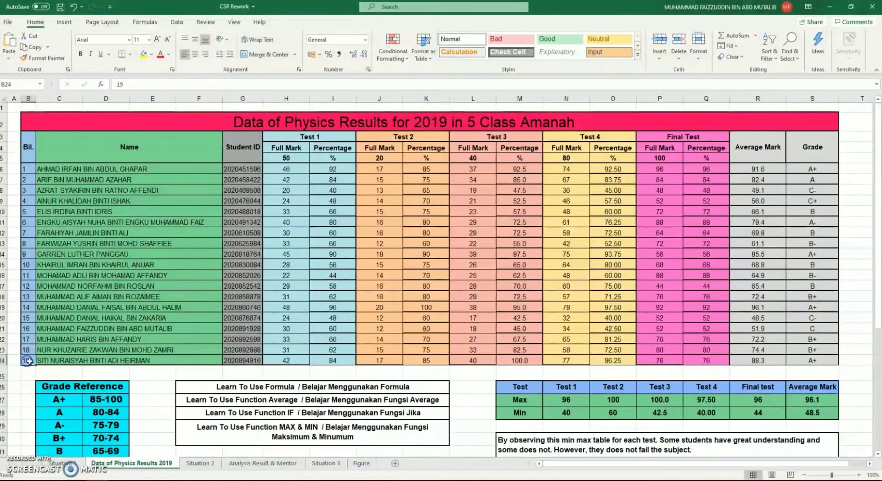
pyautogui.click(256, 465)
# Step: Total the grade counts in cell F13 with a SUM function over F4:F12
pyautogui.click(233, 276)
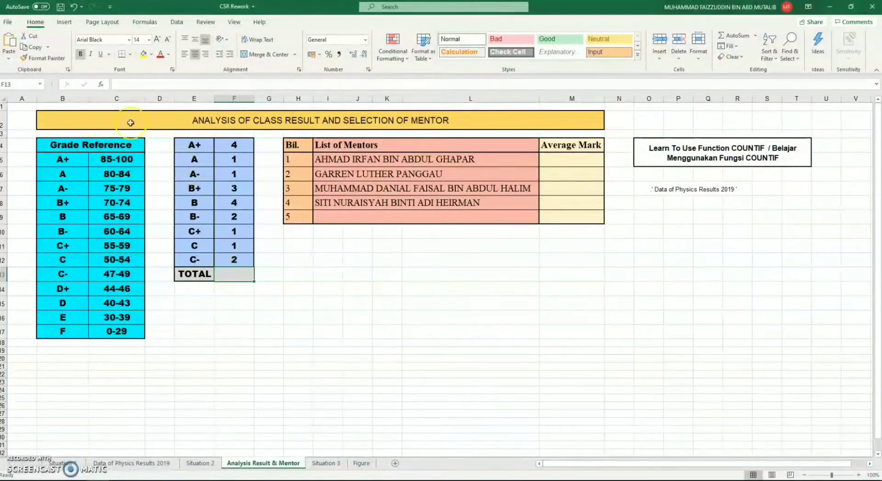
pyautogui.click(103, 84)
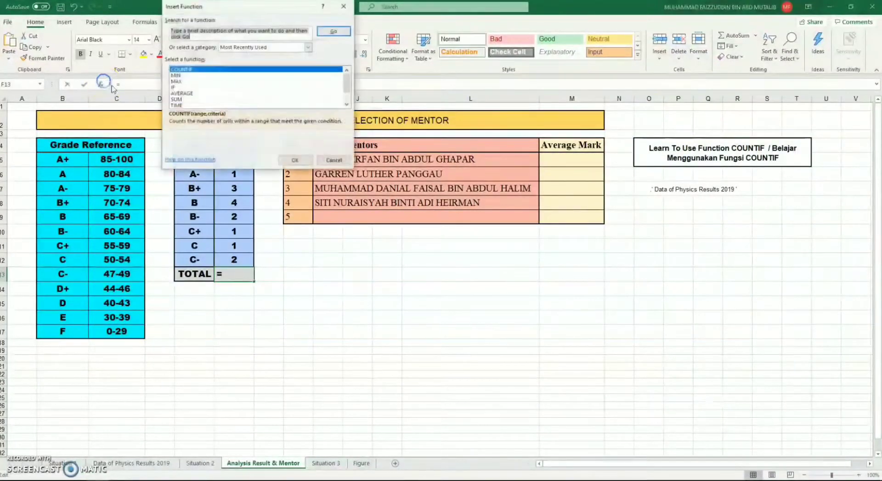
pyautogui.moveTo(220, 36); pyautogui.dragTo(168, 32)
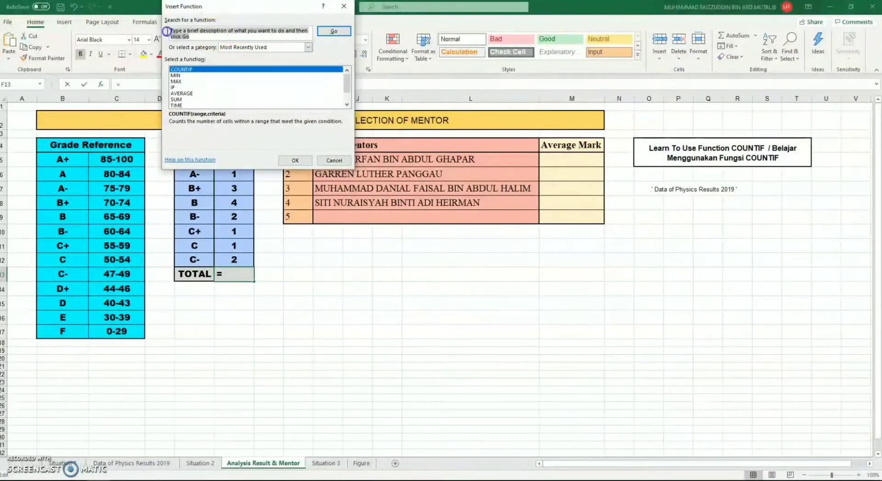
pyautogui.write('s')
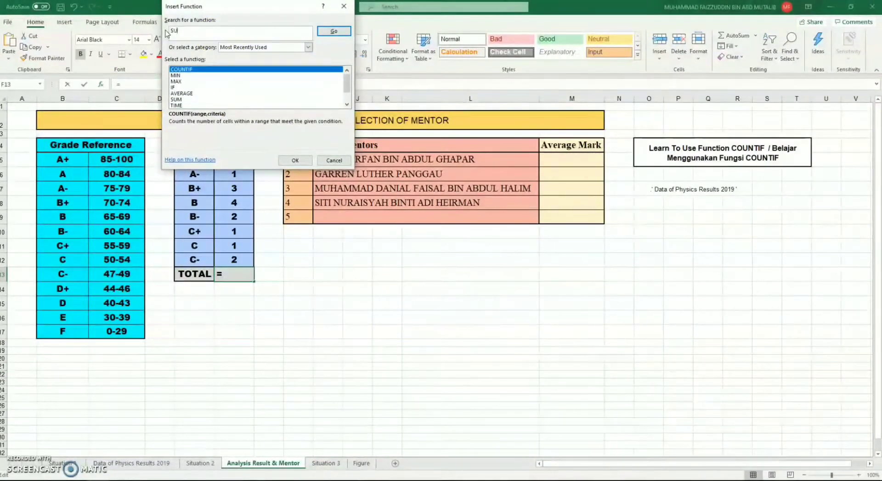
pyautogui.press('Return')
pyautogui.click(193, 40)
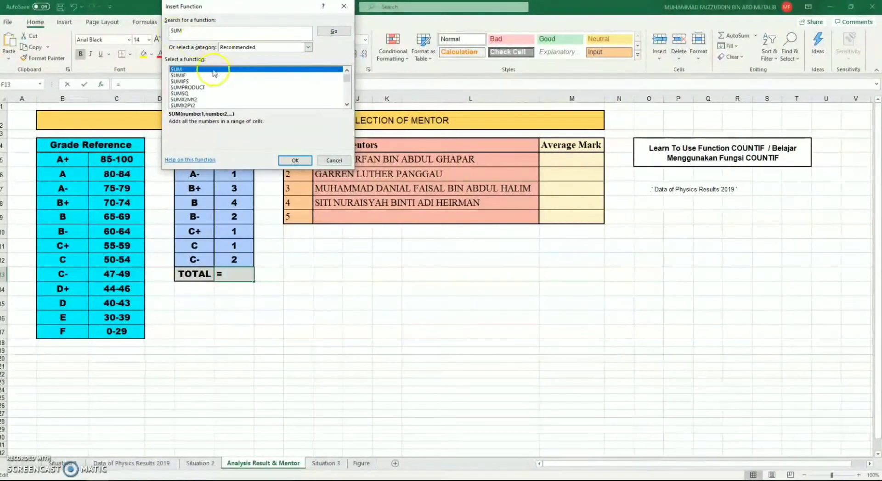
pyautogui.doubleClick(210, 69)
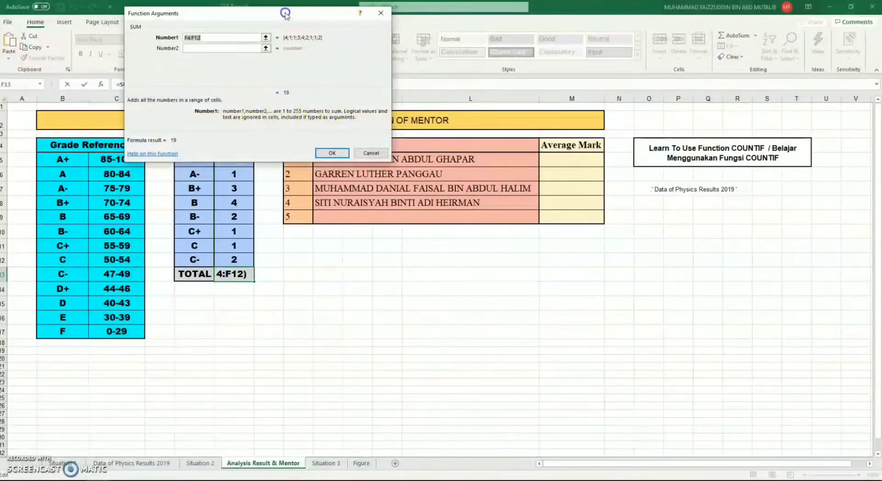
pyautogui.moveTo(285, 13); pyautogui.dragTo(463, 13)
pyautogui.click(236, 146)
pyautogui.moveTo(236, 146); pyautogui.dragTo(233, 259)
pyautogui.press('Return')
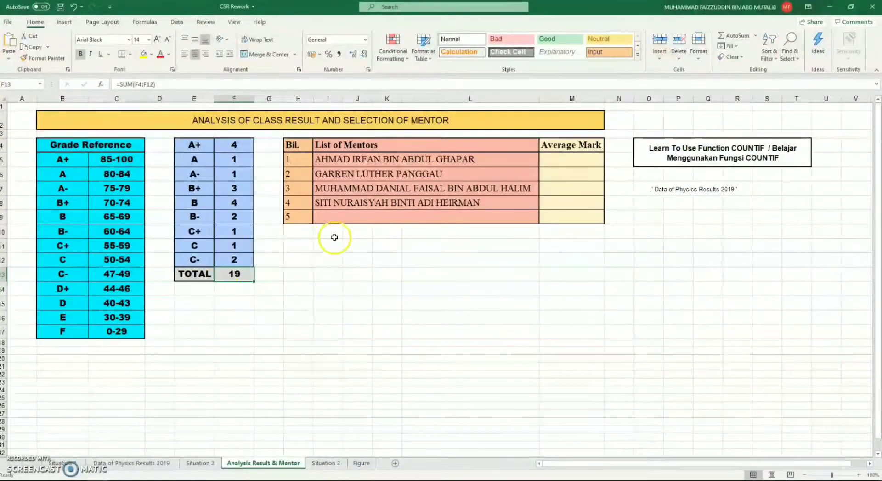
# Step: Look up the first mentor's average mark on the Data of Physics Results 2019 sheet and enter 91.6 in cell M5
pyautogui.click(563, 161)
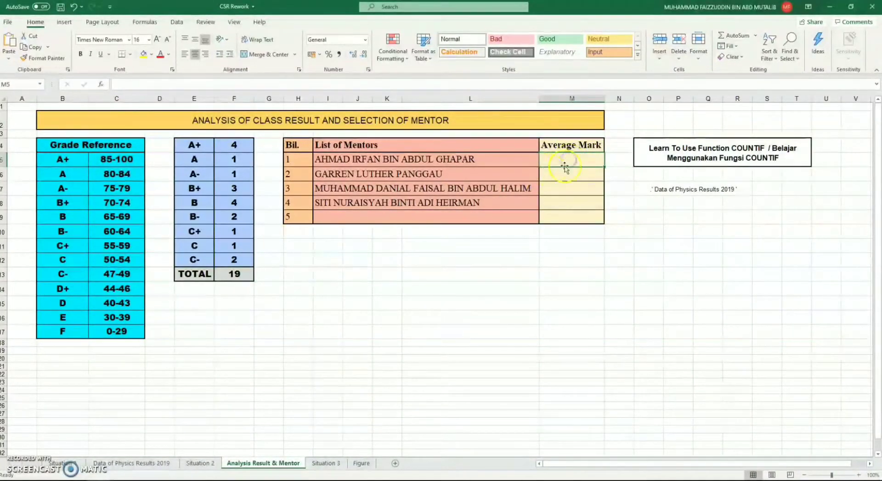
pyautogui.click(158, 463)
pyautogui.click(759, 169)
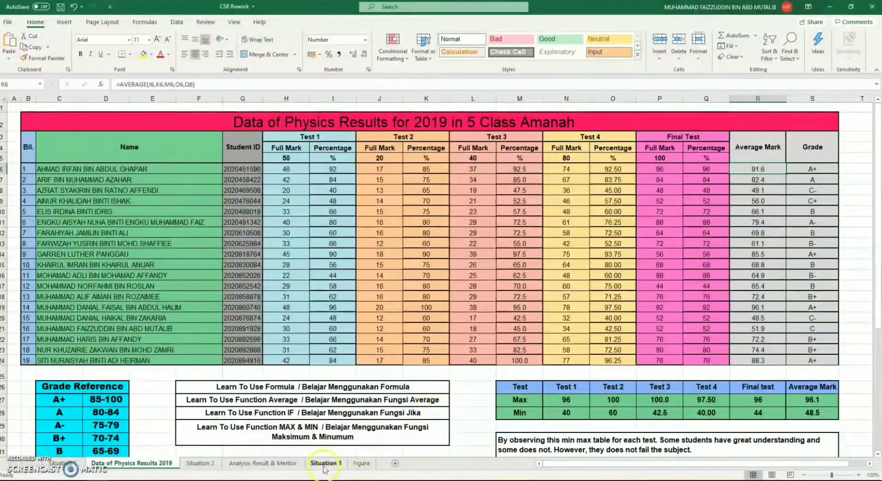
pyautogui.click(265, 465)
pyautogui.write('91')
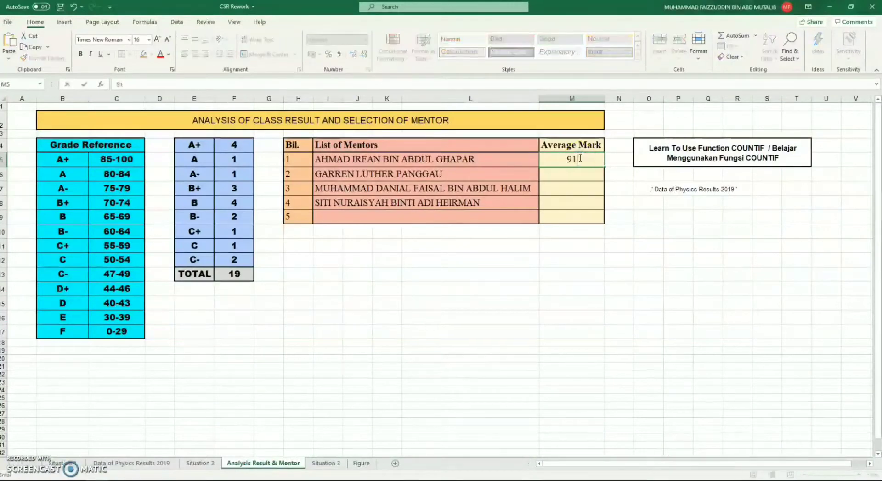
pyautogui.write('.6')
pyautogui.click(567, 170)
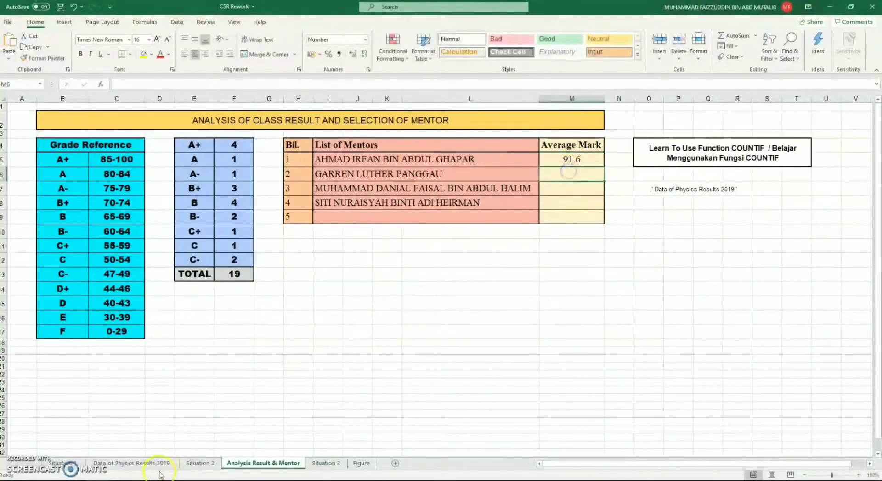
# Step: Look up the second mentor's average mark in row 14 of the physics results sheet and enter 85.5 in cell M6
pyautogui.click(132, 463)
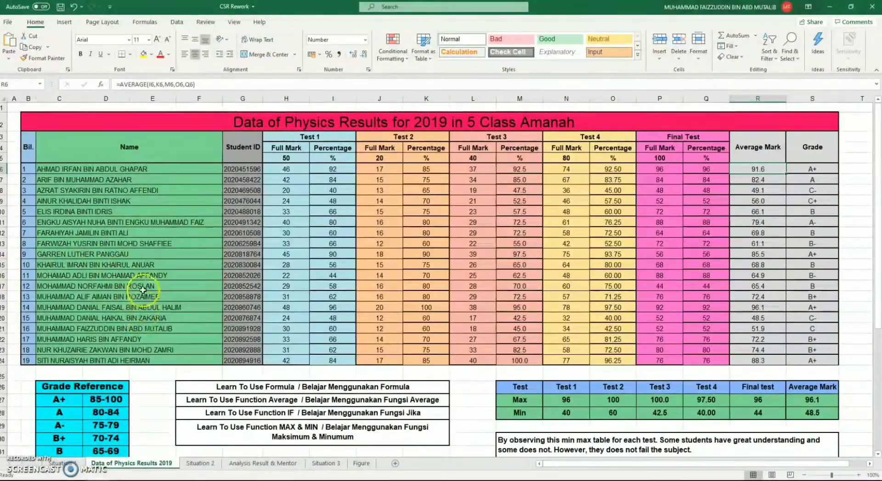
pyautogui.click(2, 254)
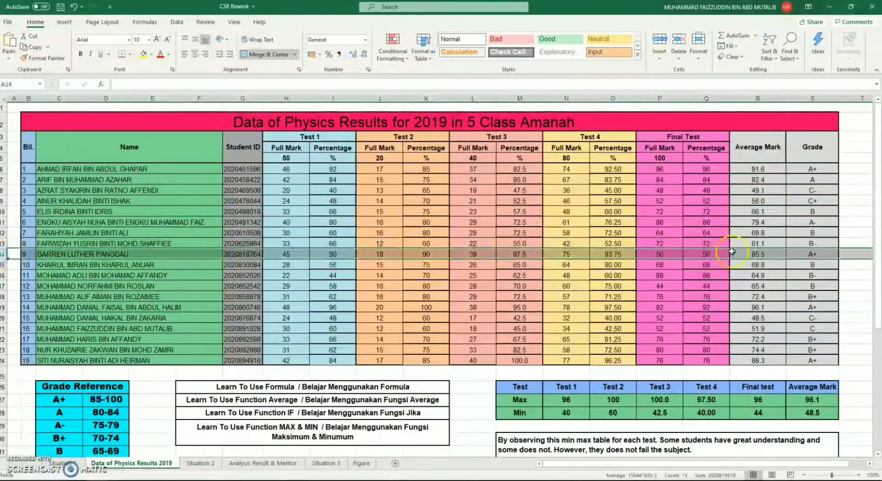
pyautogui.click(263, 464)
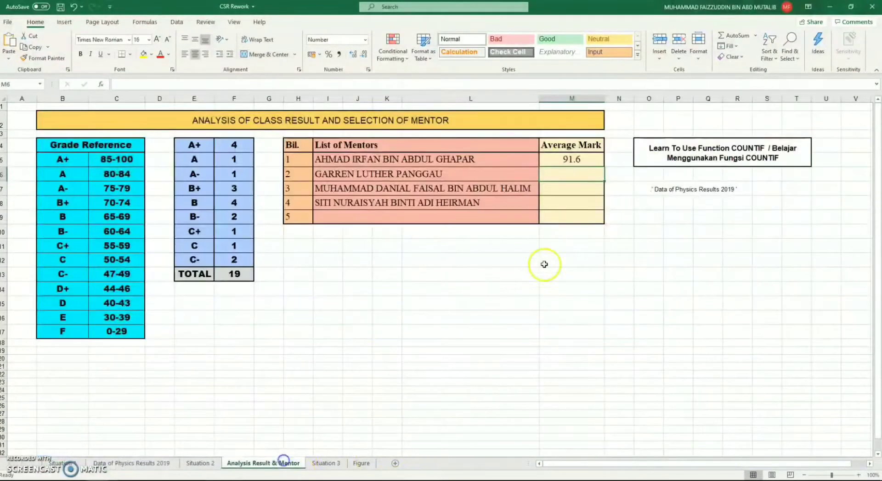
pyautogui.write('85.5')
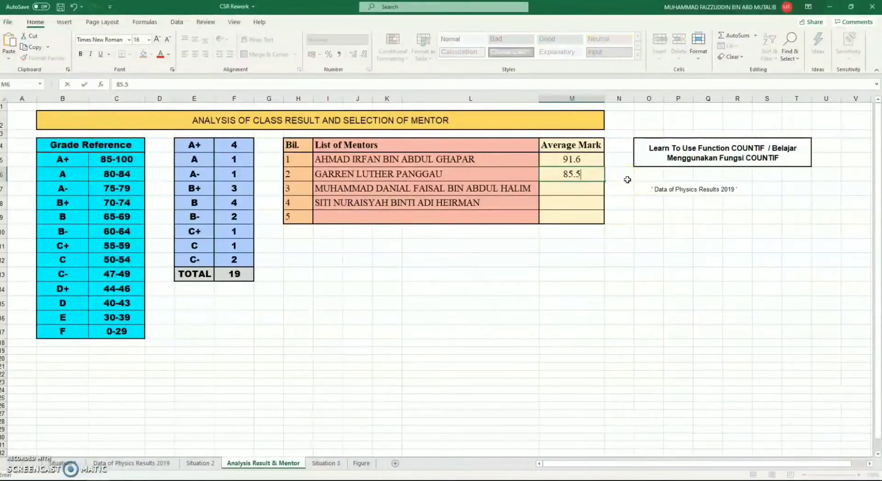
pyautogui.click(134, 464)
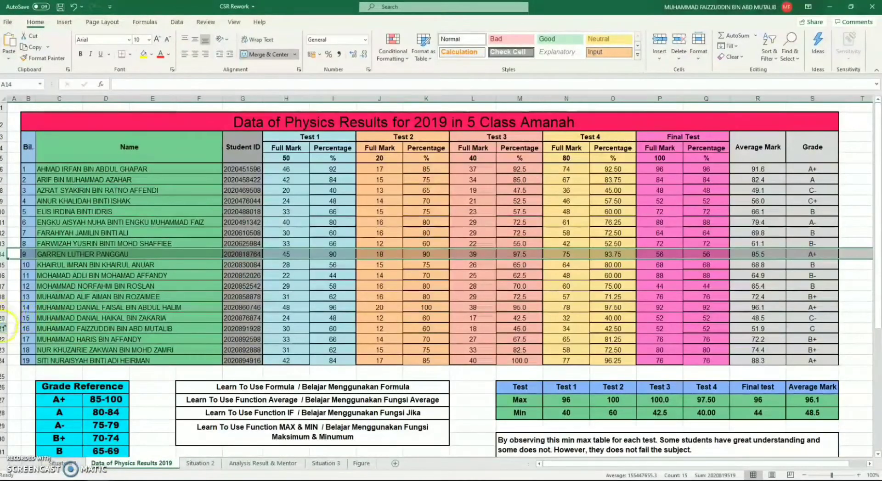
# Step: Look up the third mentor's average mark in row 19 of the physics results sheet and enter 96.1 in cell M7
pyautogui.click(3, 308)
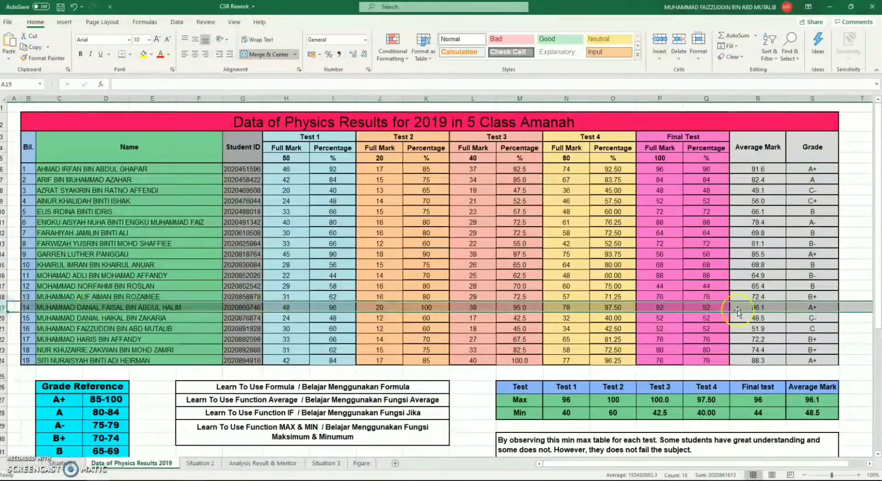
pyautogui.click(284, 462)
pyautogui.click(583, 189)
pyautogui.write('9')
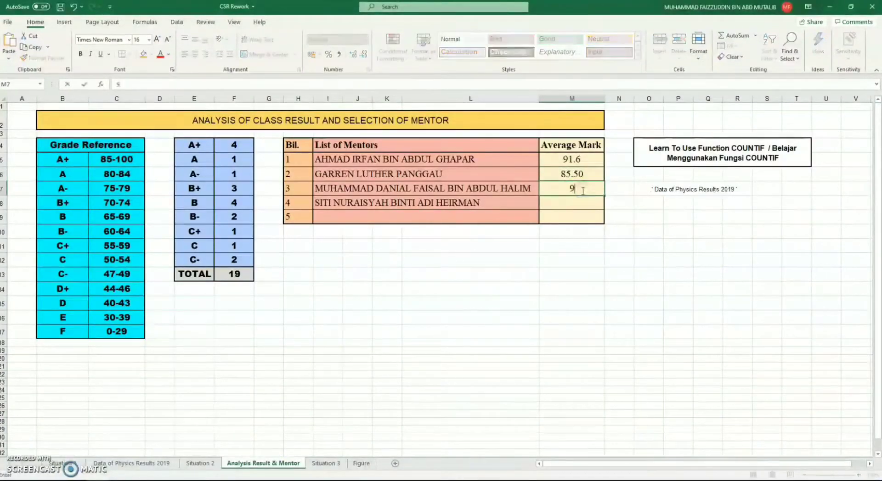
pyautogui.write('6.1')
pyautogui.press('Return')
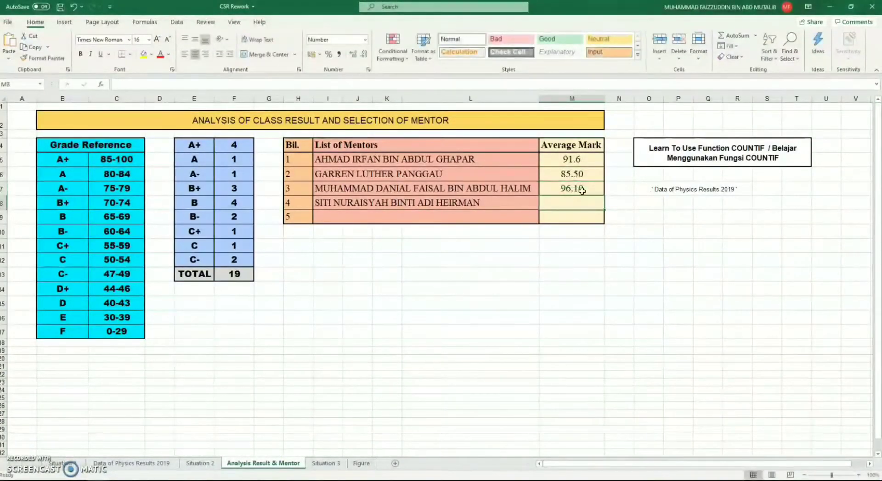
# Step: Look up the fourth mentor's average mark in row 24 of the physics results sheet and enter 88.30 in cell M8
pyautogui.click(114, 370)
pyautogui.click(123, 465)
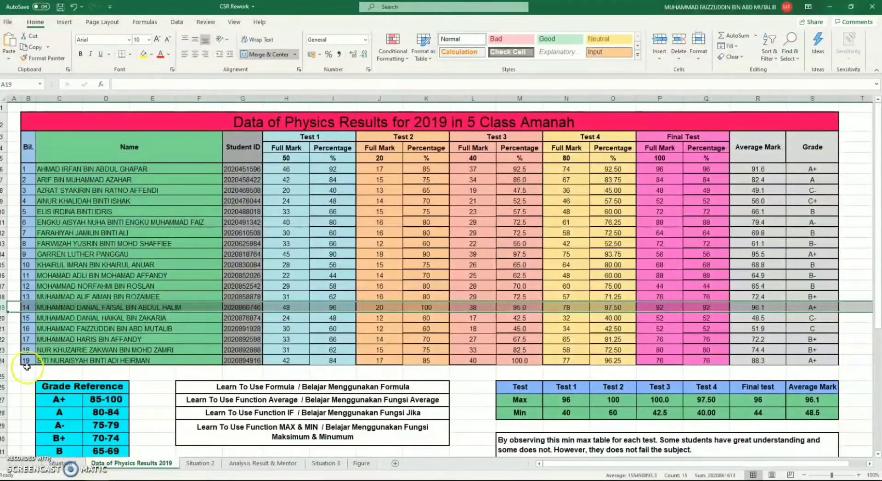
pyautogui.click(3, 361)
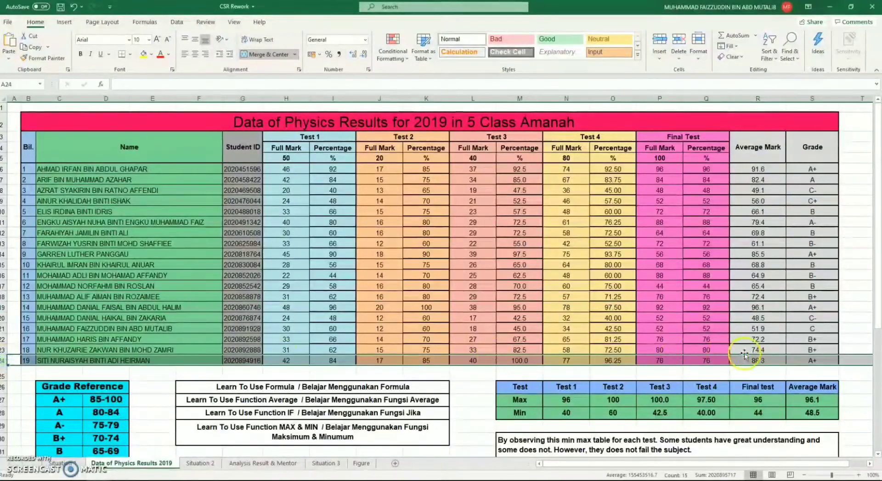
pyautogui.click(266, 463)
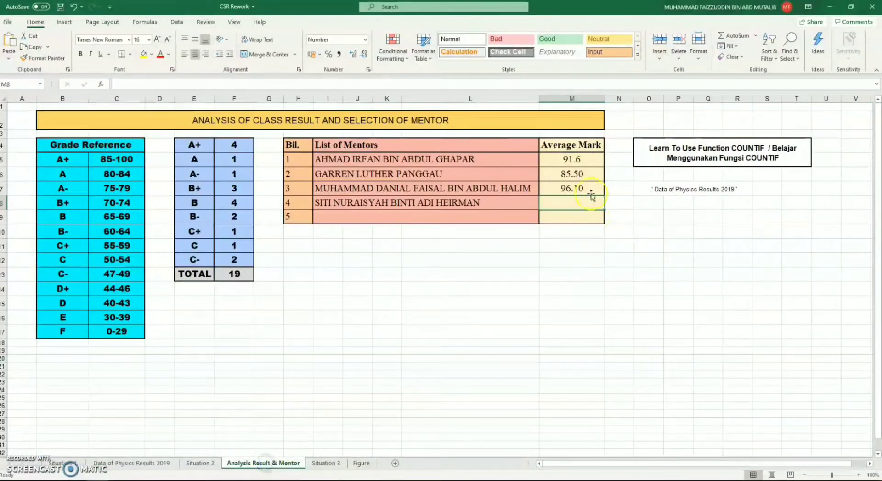
pyautogui.write('88.30')
pyautogui.press('Return')
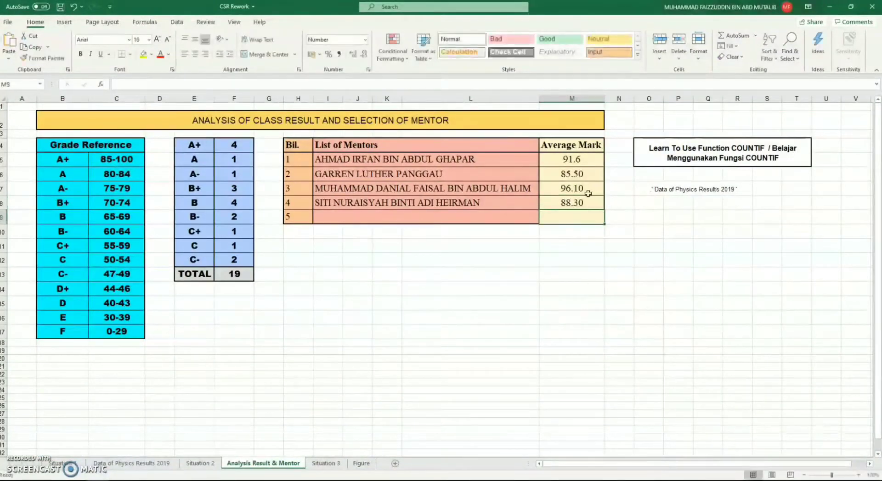
pyautogui.click(596, 244)
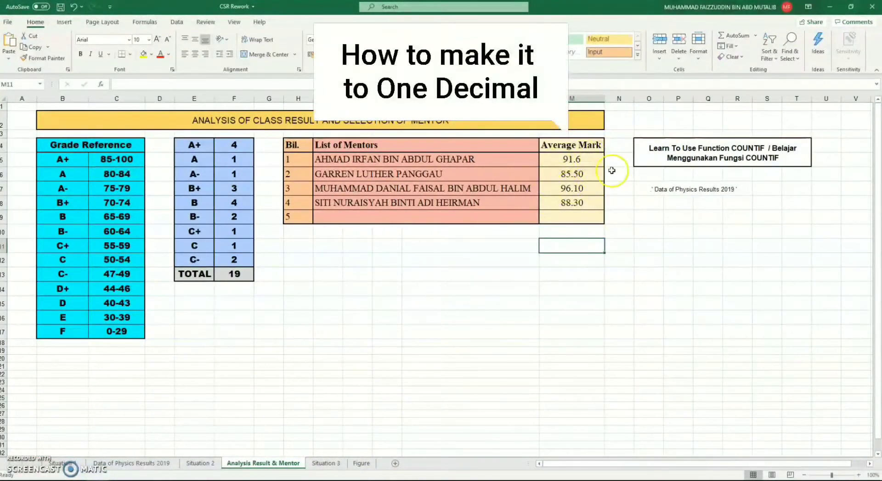
# Step: Format the mentors' average marks in M5:M8 as Number with 1 decimal place
pyautogui.moveTo(585, 160); pyautogui.dragTo(589, 201)
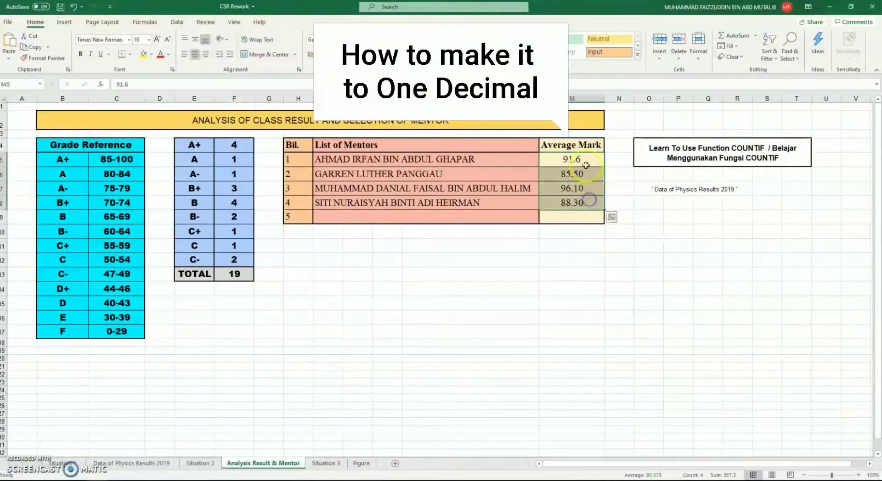
pyautogui.rightClick(583, 201)
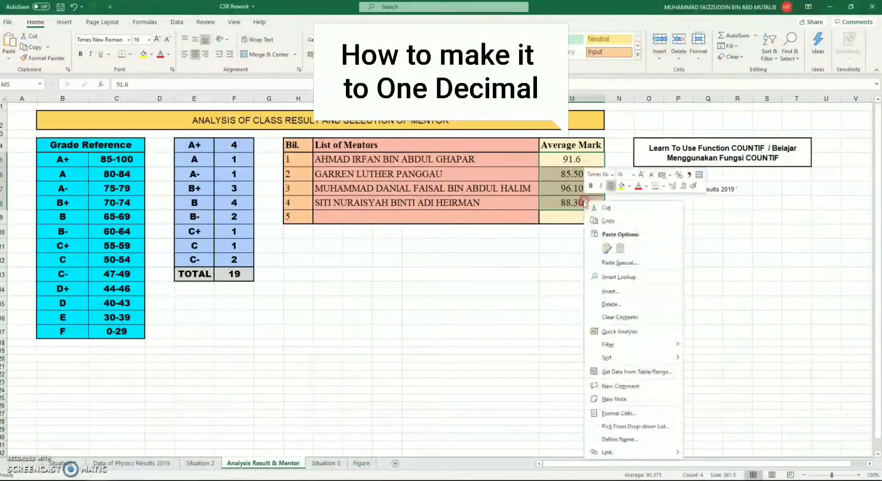
pyautogui.click(620, 413)
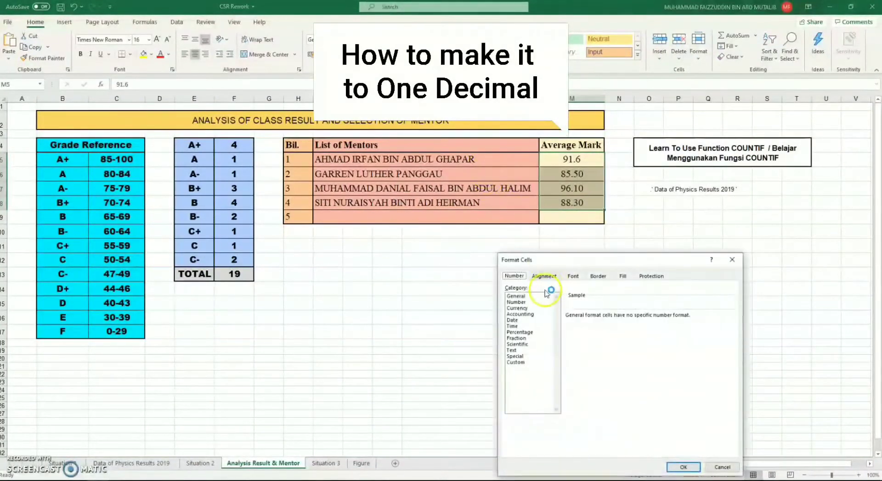
pyautogui.click(531, 303)
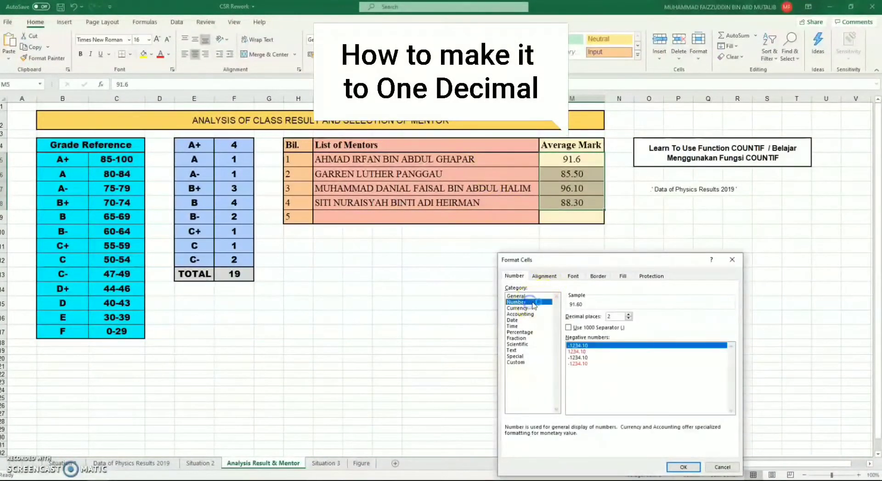
pyautogui.click(628, 319)
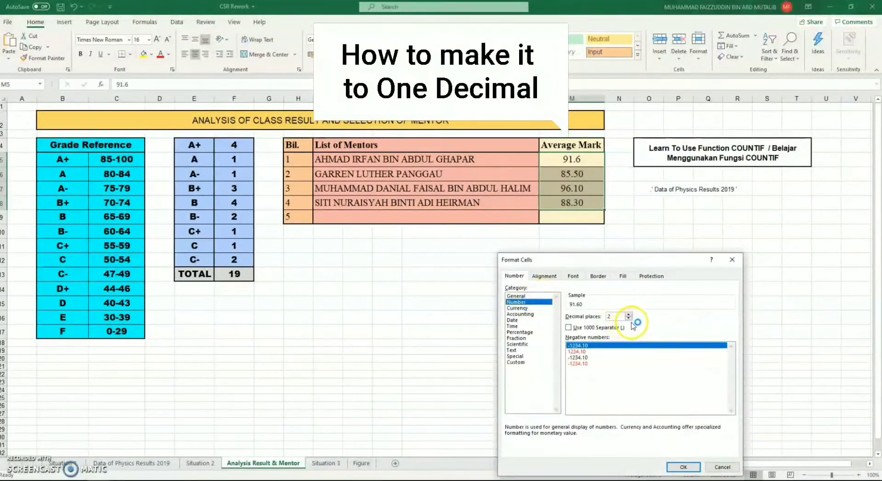
pyautogui.click(683, 467)
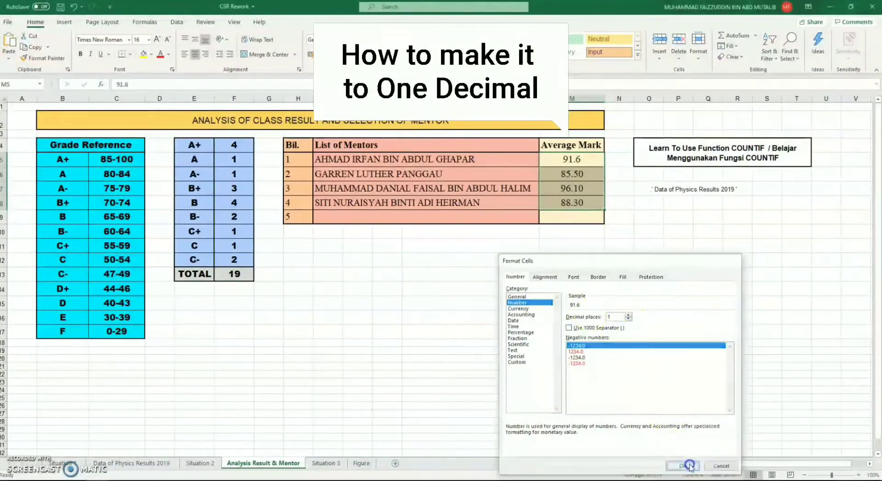
pyautogui.moveTo(583, 214); pyautogui.dragTo(588, 196)
pyautogui.click(663, 255)
pyautogui.moveTo(597, 160); pyautogui.dragTo(596, 201)
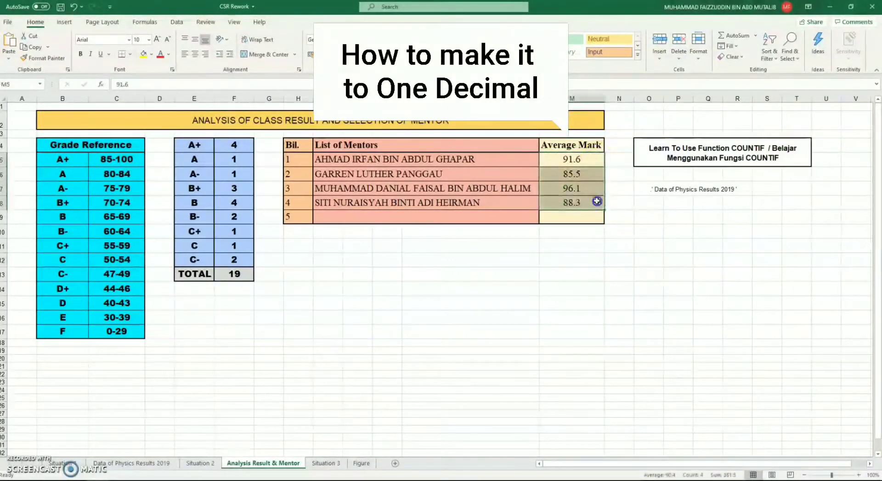
pyautogui.click(643, 242)
pyautogui.click(739, 218)
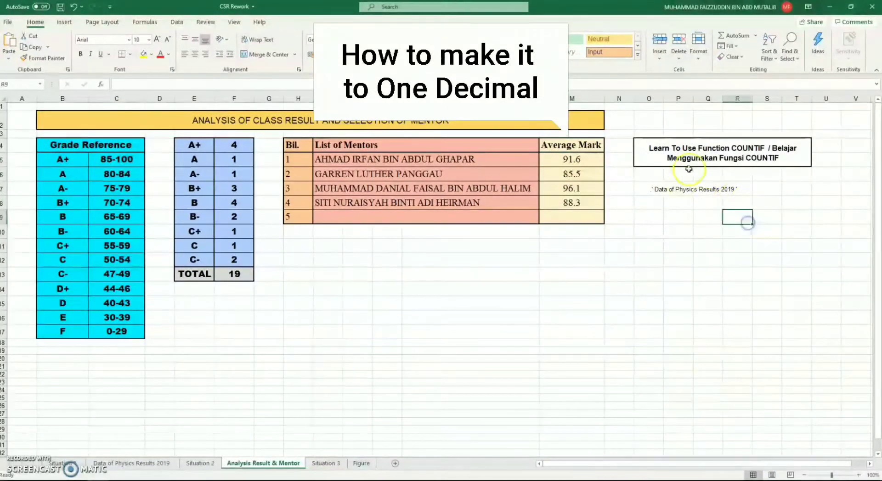
pyautogui.click(669, 137)
pyautogui.click(475, 191)
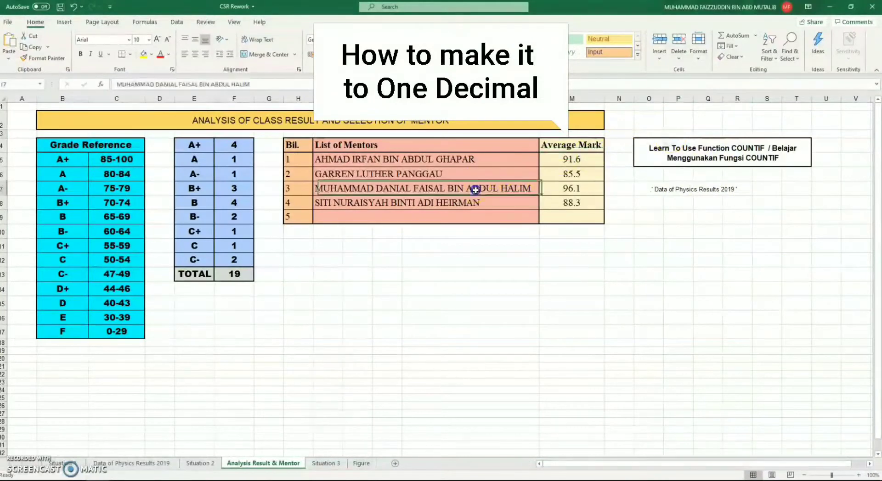
pyautogui.click(617, 251)
pyautogui.click(440, 230)
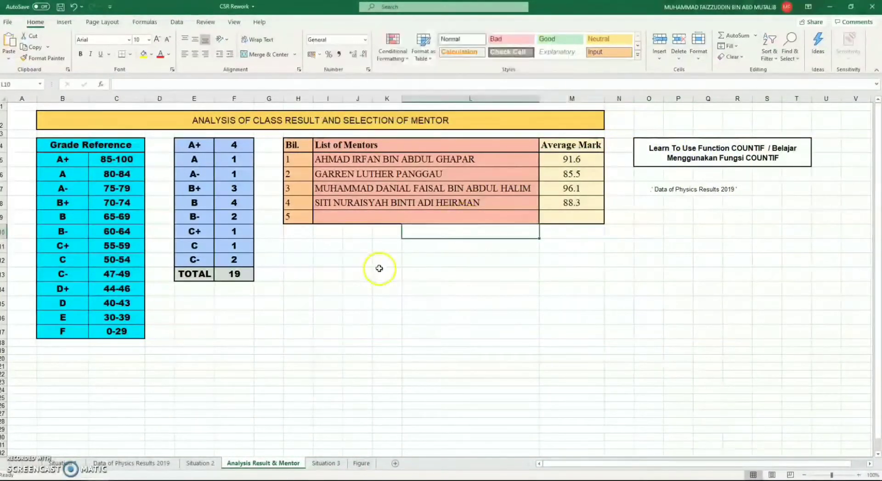
pyautogui.moveTo(387, 275); pyautogui.dragTo(387, 288)
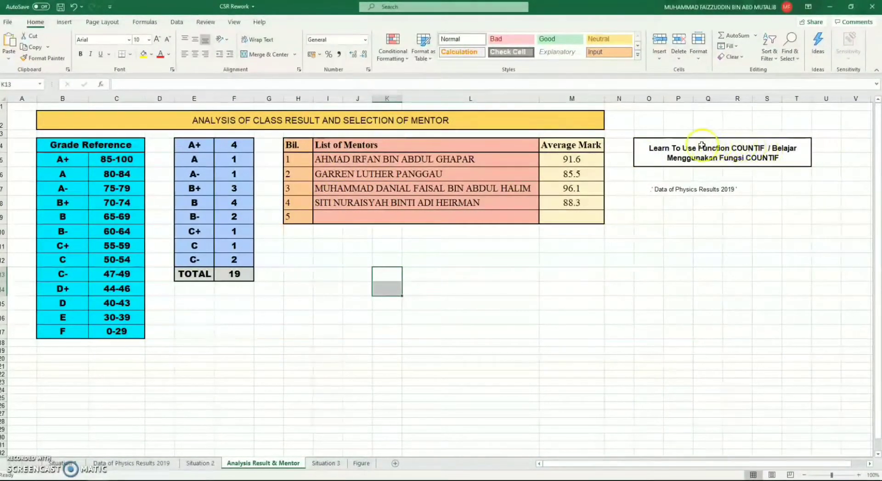
pyautogui.click(748, 147)
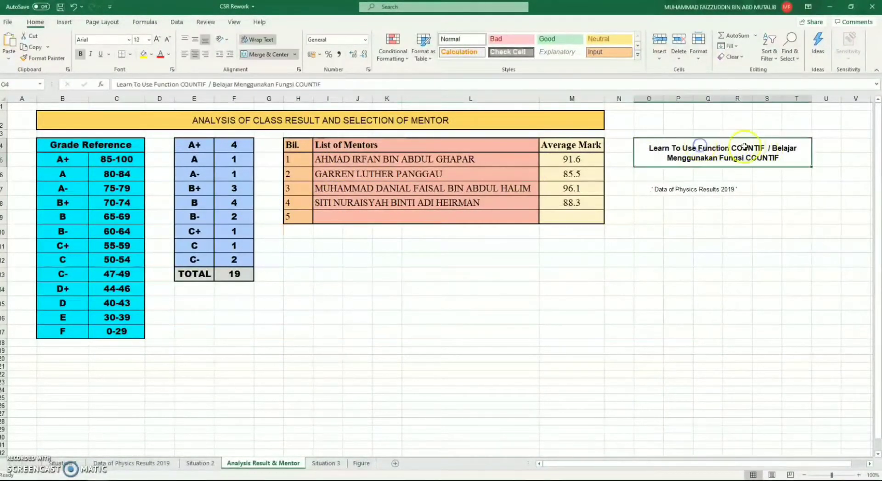
# Step: View the Figure sheet and return to the Data of Physics Results 2019 sheet
pyautogui.click(362, 463)
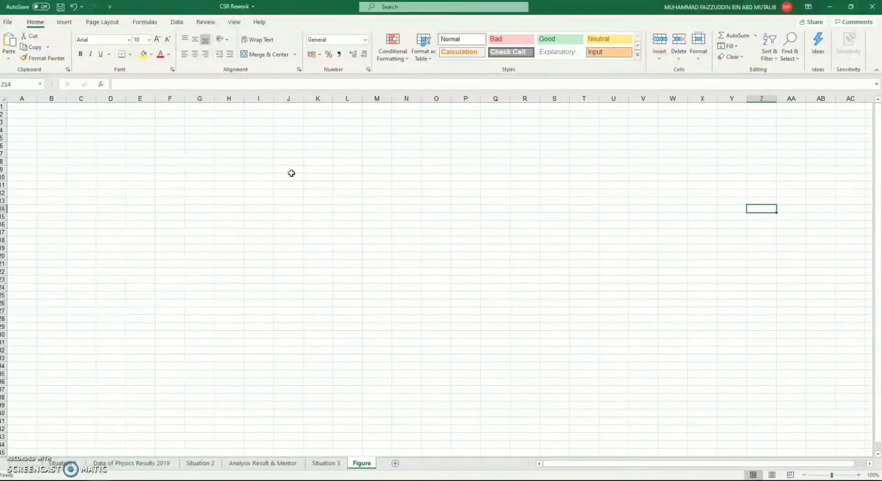
pyautogui.click(161, 465)
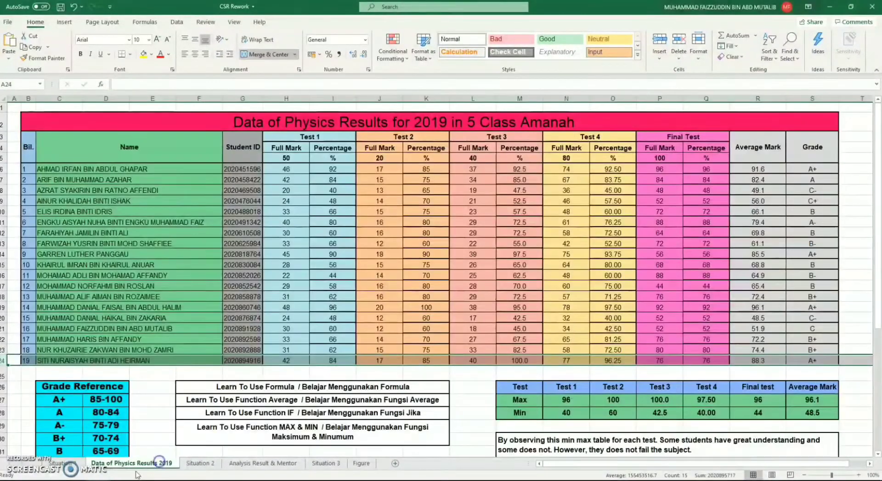
pyautogui.click(341, 276)
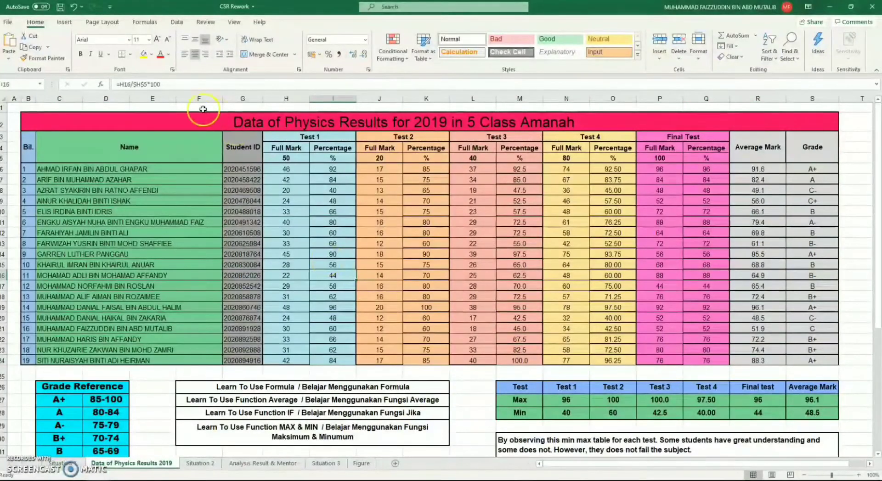
pyautogui.click(201, 172)
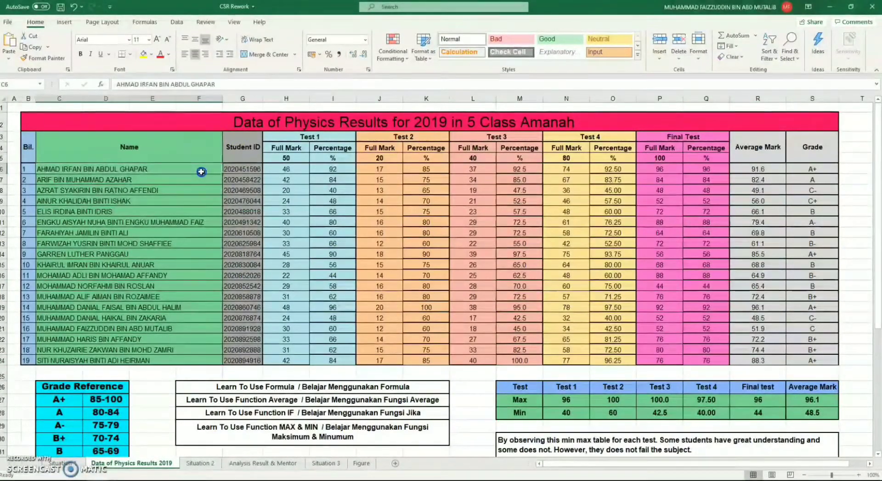
pyautogui.moveTo(202, 172); pyautogui.dragTo(175, 365)
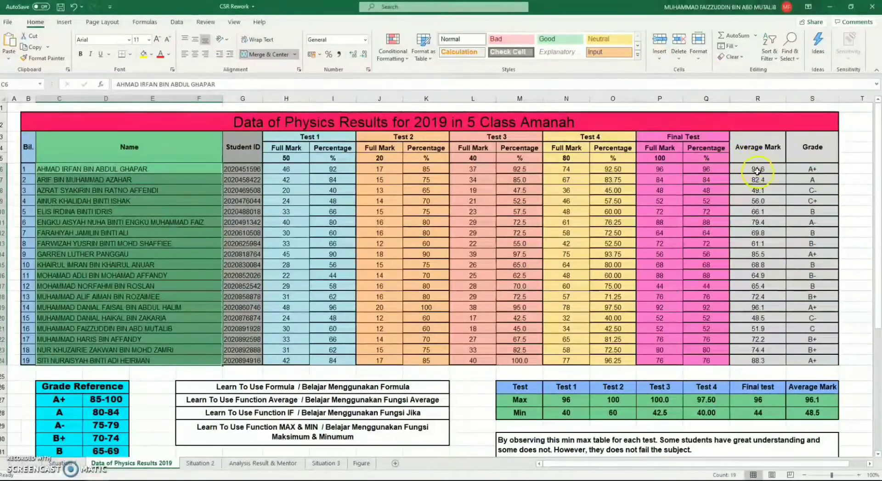
pyautogui.moveTo(667, 168); pyautogui.dragTo(667, 203)
pyautogui.moveTo(710, 170)
pyautogui.mouseDown()
pyautogui.moveTo(710, 190)
pyautogui.moveTo(709, 181)
pyautogui.mouseUp()
pyautogui.keyDown('ctrl'); pyautogui.click(675, 177); pyautogui.keyUp('ctrl')
pyautogui.keyDown('ctrl'); pyautogui.click(674, 170); pyautogui.keyUp('ctrl')
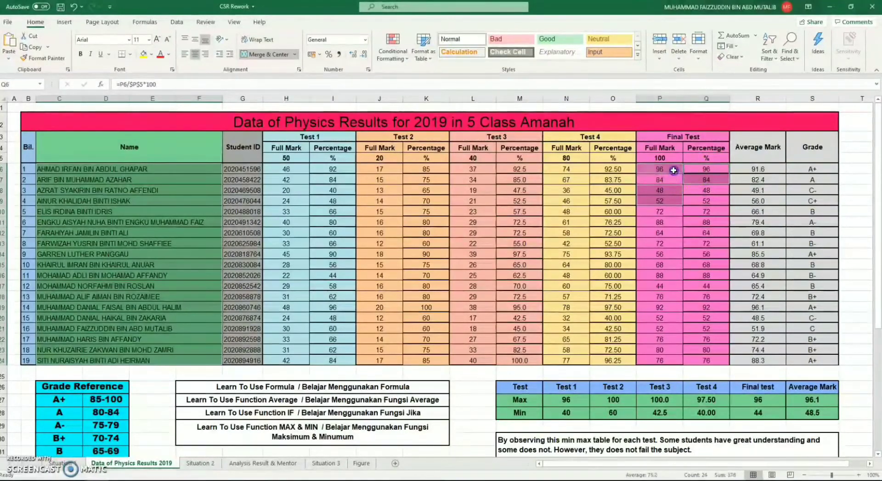
pyautogui.keyDown('ctrl'); pyautogui.click(672, 191); pyautogui.keyUp('ctrl')
pyautogui.keyDown('ctrl'); pyautogui.click(673, 199); pyautogui.keyUp('ctrl')
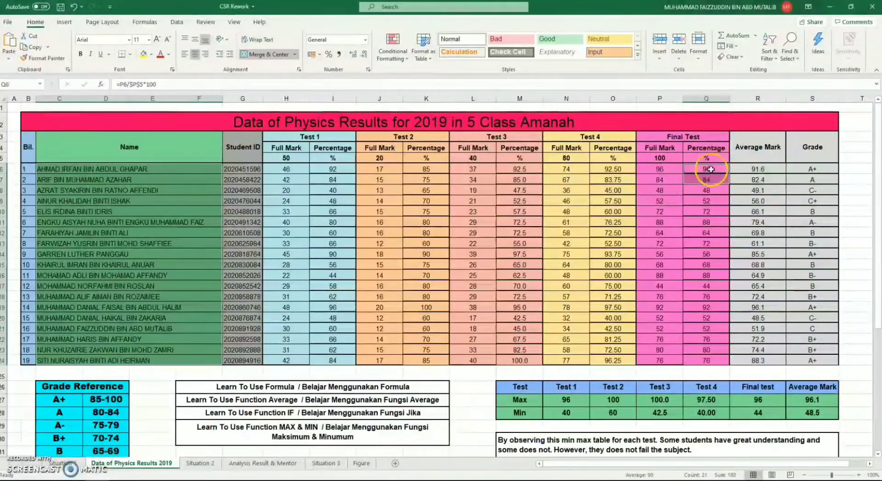
pyautogui.moveTo(710, 190); pyautogui.dragTo(707, 360)
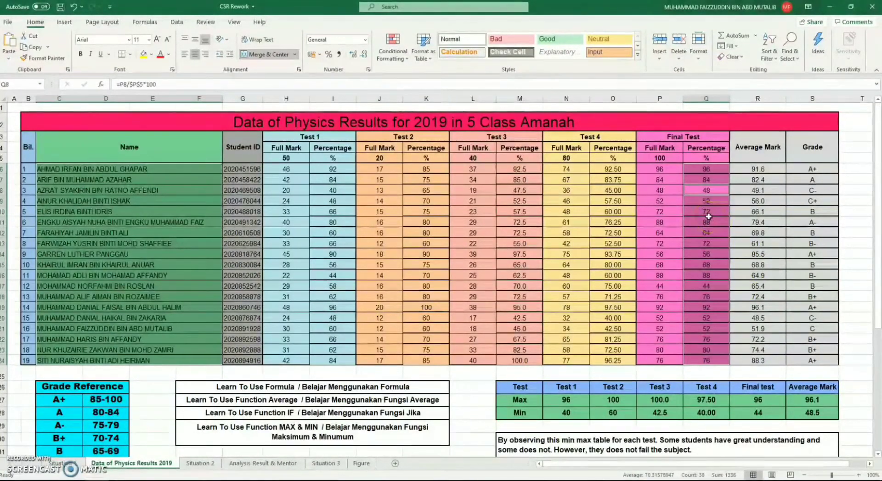
pyautogui.click(65, 21)
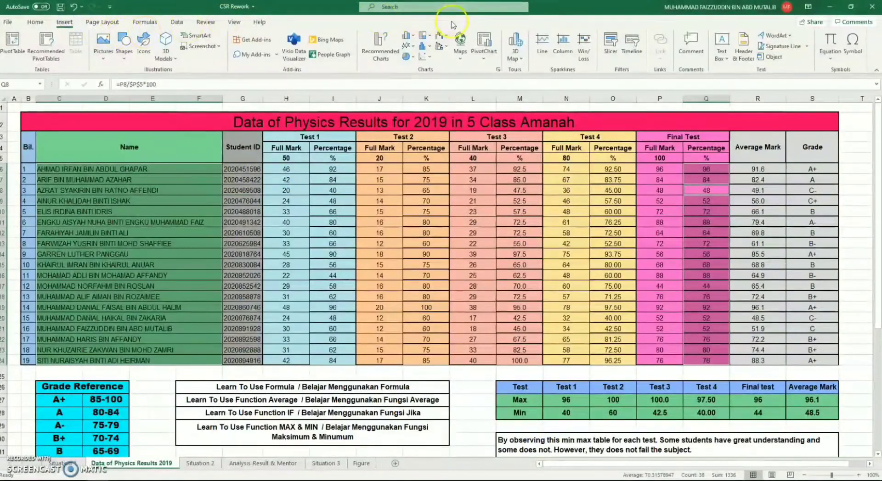
pyautogui.click(427, 48)
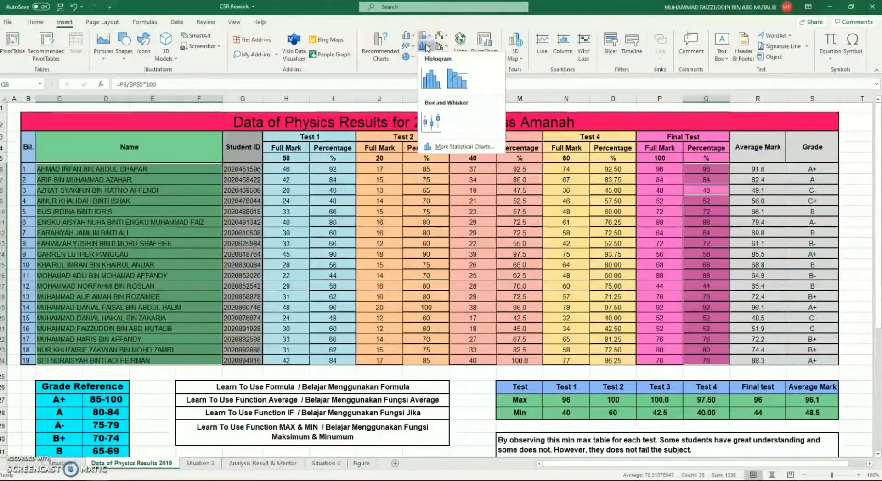
pyautogui.click(408, 37)
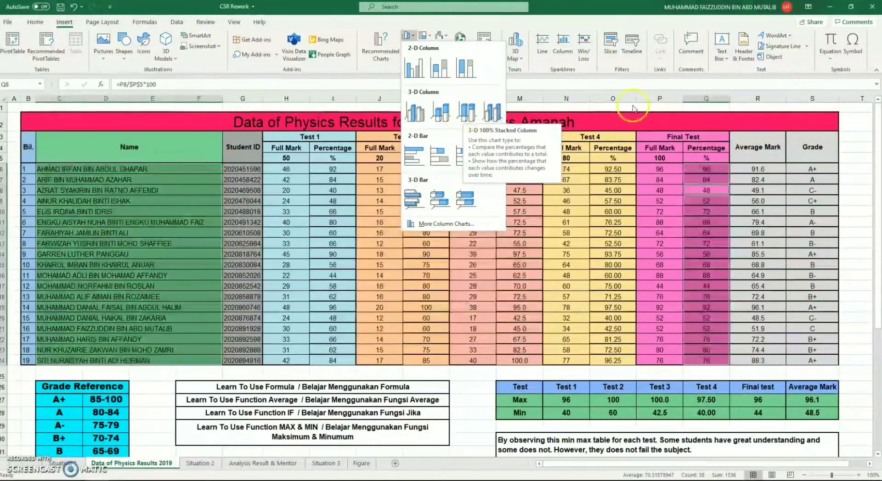
pyautogui.click(588, 106)
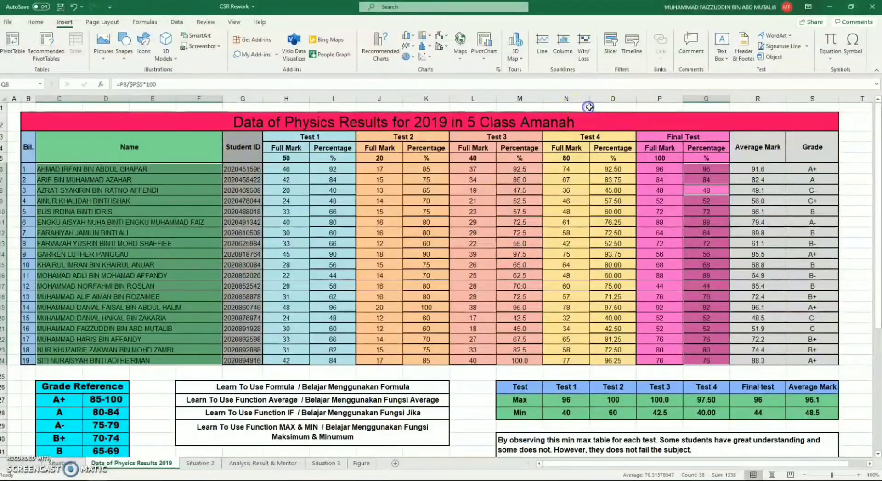
# Step: Insert a 3-D column chart from the student names in C6:F24 and the Final Test percentages in Q6:Q24
pyautogui.click(686, 183)
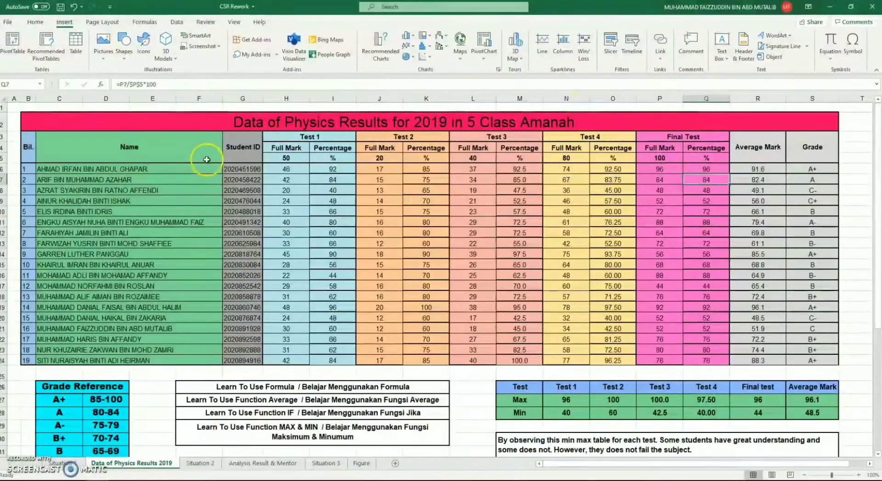
pyautogui.moveTo(165, 169); pyautogui.dragTo(176, 363)
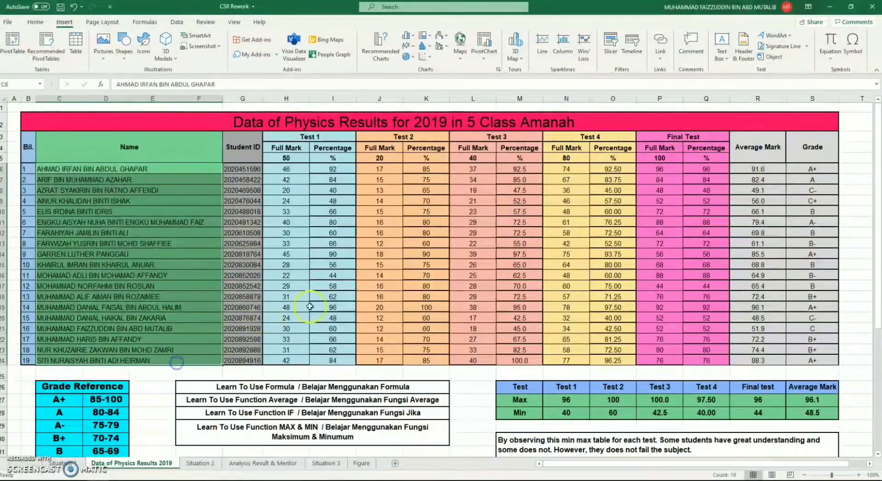
pyautogui.keyDown('ctrl'); pyautogui.moveTo(707, 169); pyautogui.dragTo(712, 359); pyautogui.keyUp('ctrl')
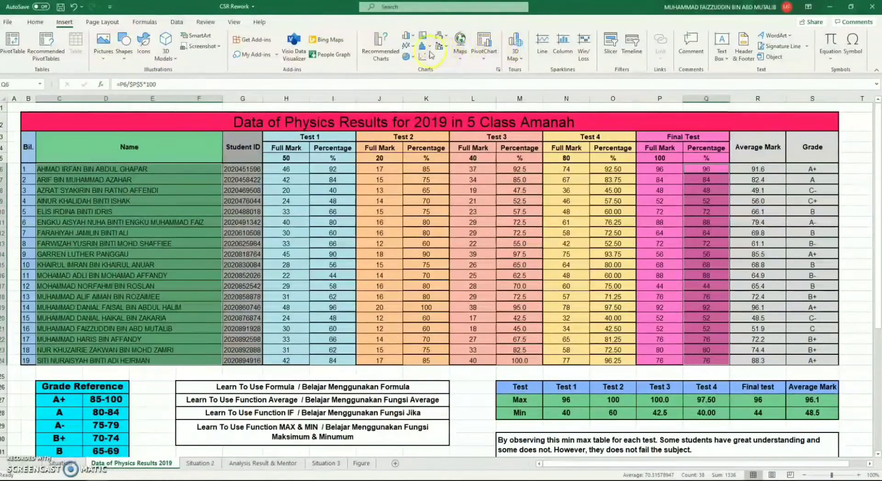
pyautogui.click(410, 37)
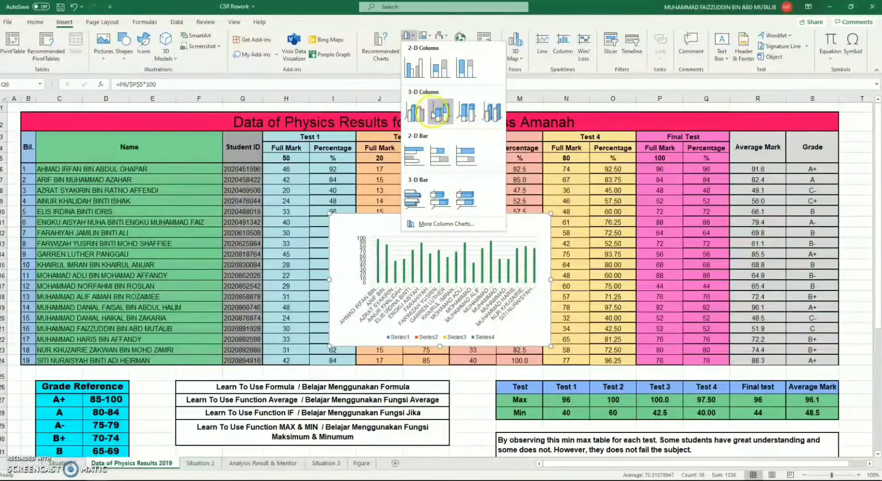
pyautogui.click(424, 115)
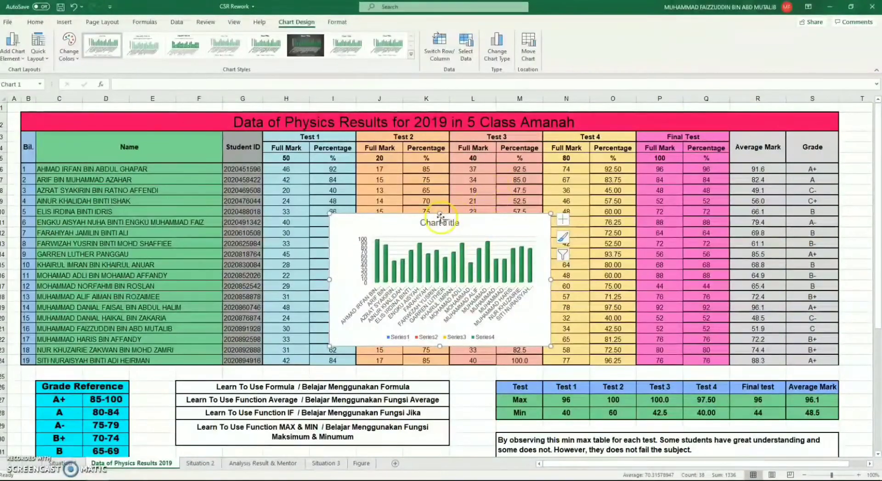
# Step: Cut the new chart, paste it onto the Figure sheet and position it near cell B2
pyautogui.rightClick(493, 228)
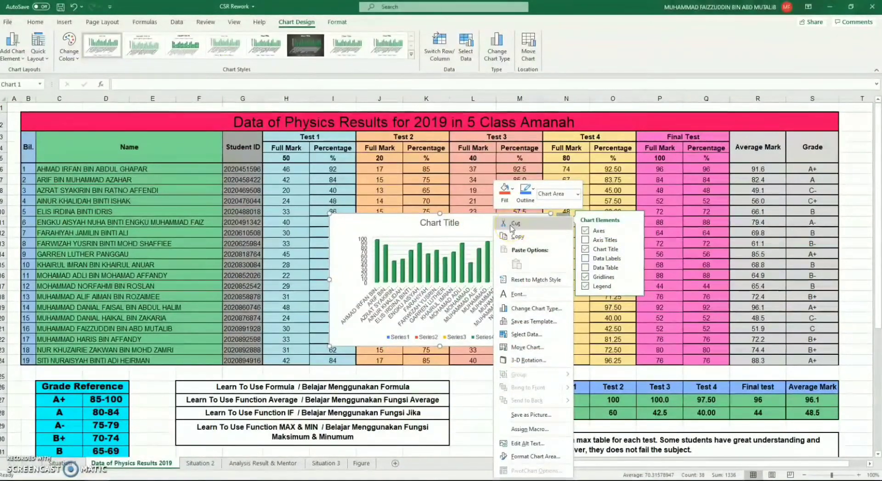
pyautogui.click(512, 224)
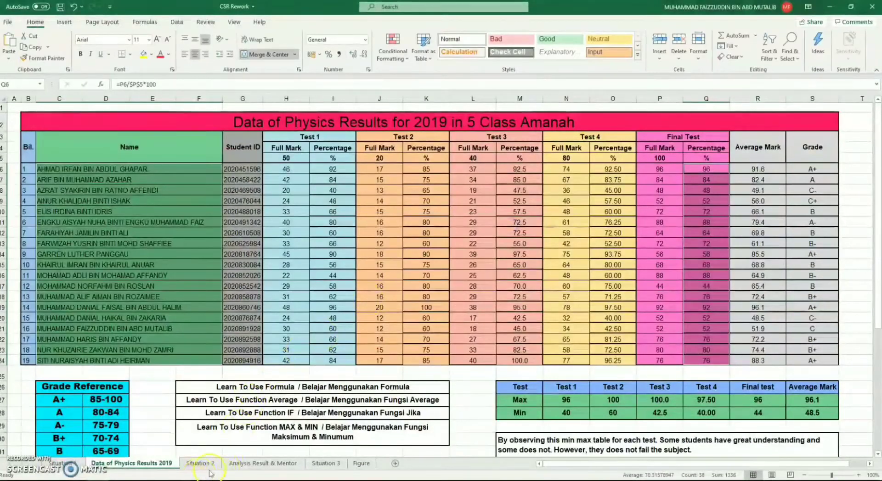
pyautogui.click(353, 465)
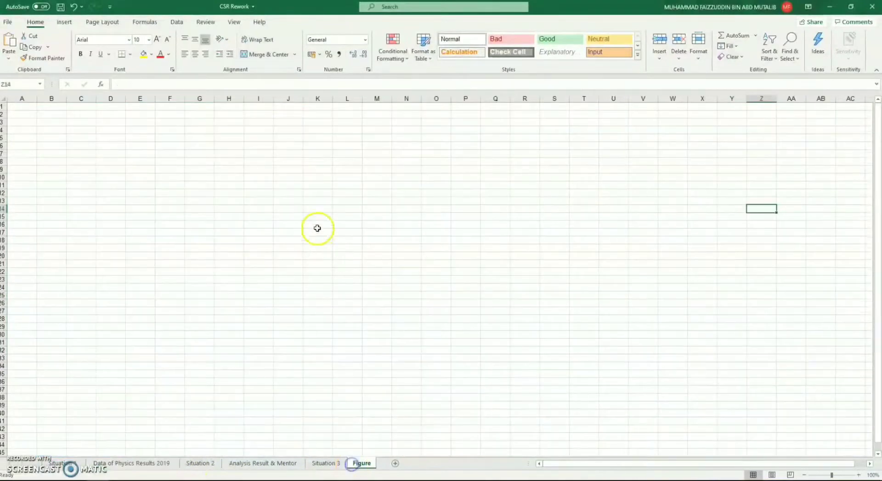
pyautogui.click(135, 115)
pyautogui.hotkey('ctrl', 'v')
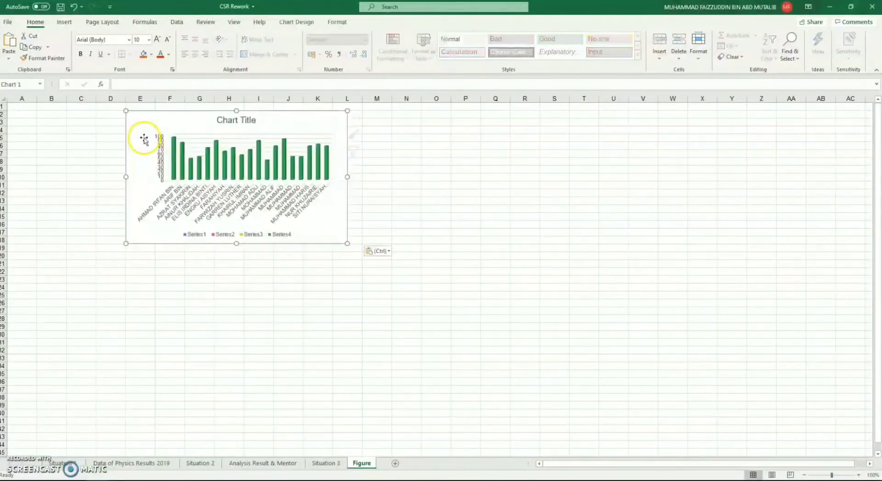
pyautogui.moveTo(188, 122); pyautogui.dragTo(103, 121)
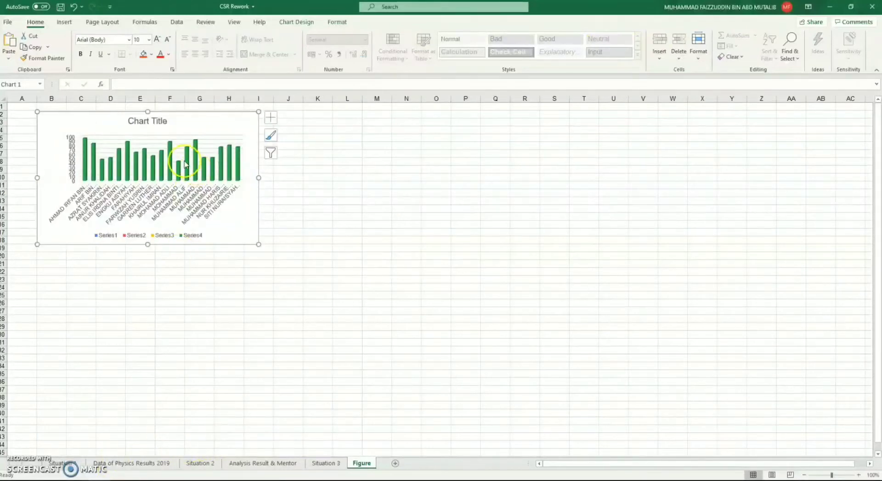
# Step: Title the chart "Percentage Final Test student 5 Amanah"
pyautogui.doubleClick(147, 121)
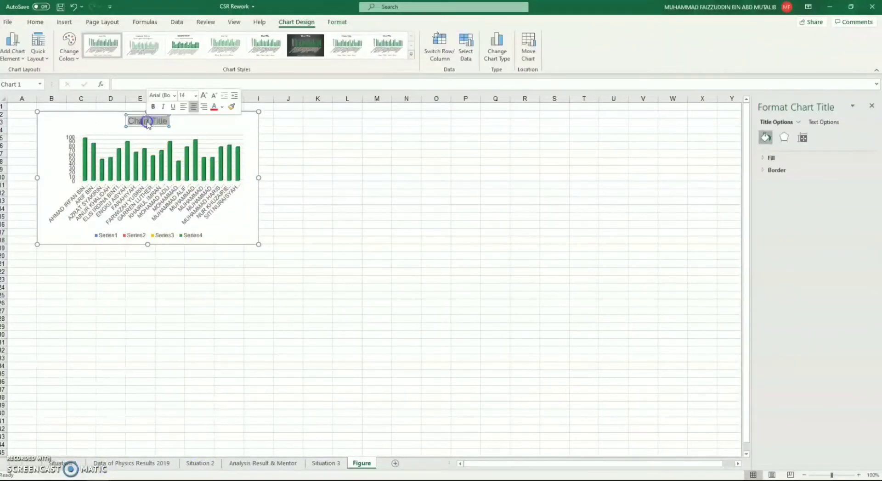
pyautogui.write('per')
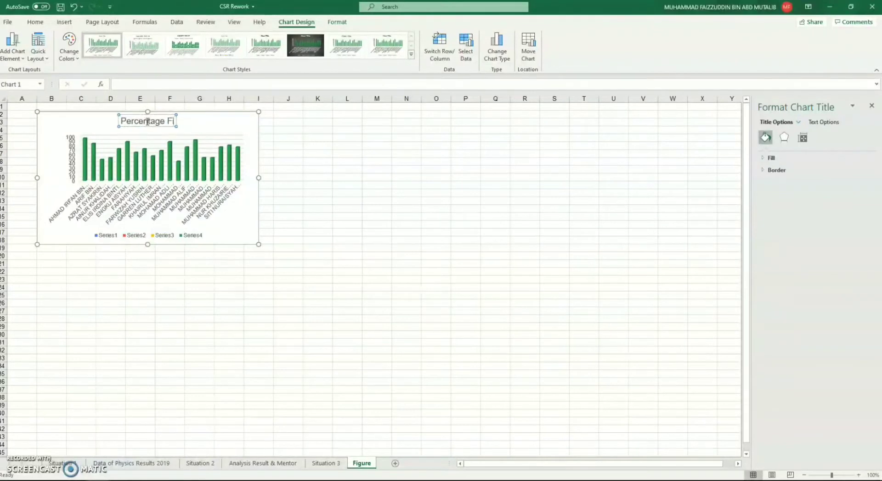
pyautogui.press('BackSpace')
pyautogui.press('BackSpace')
pyautogui.press('BackSpace')
pyautogui.press('BackSpace')
pyautogui.press('BackSpace')
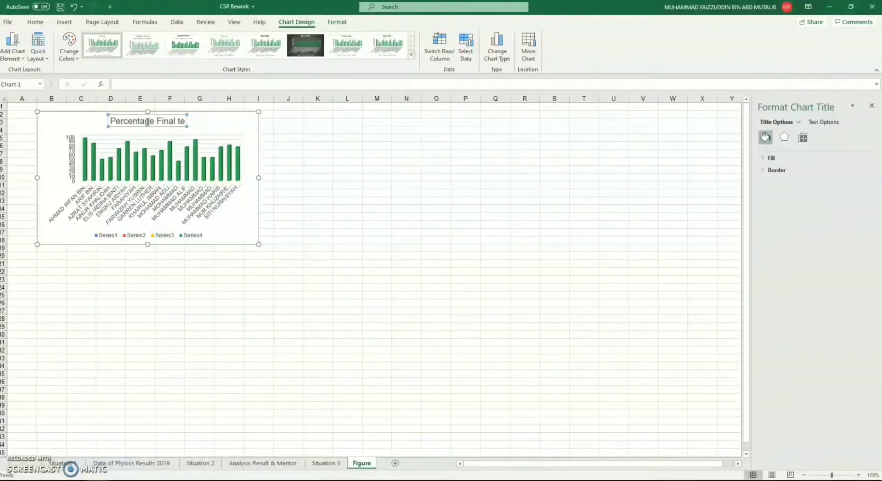
pyautogui.write('Test')
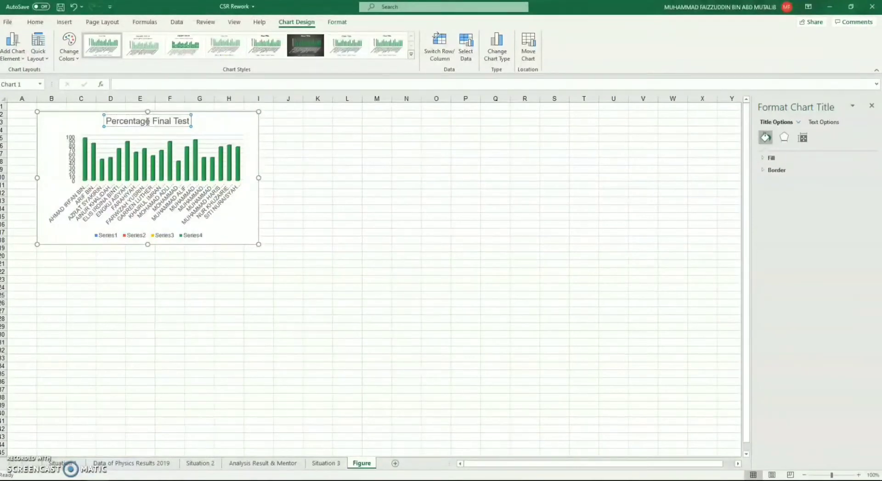
pyautogui.write(' stu')
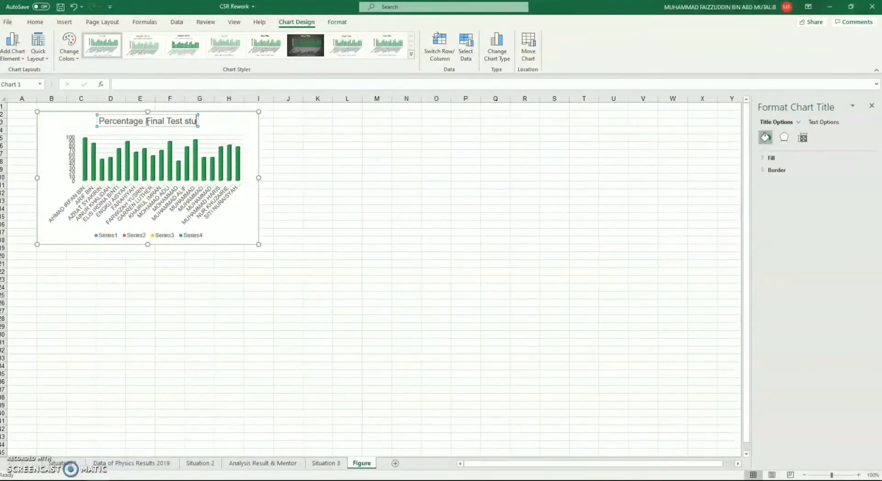
pyautogui.write('dent 5 Amanah')
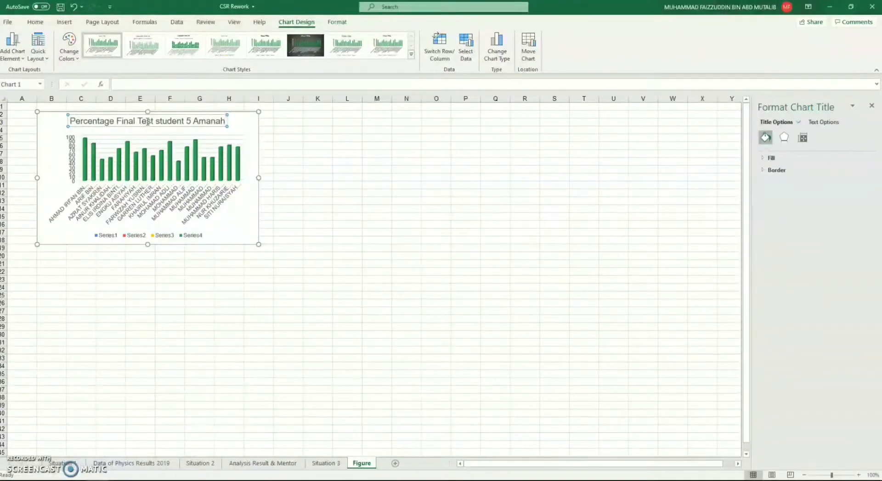
pyautogui.click(287, 123)
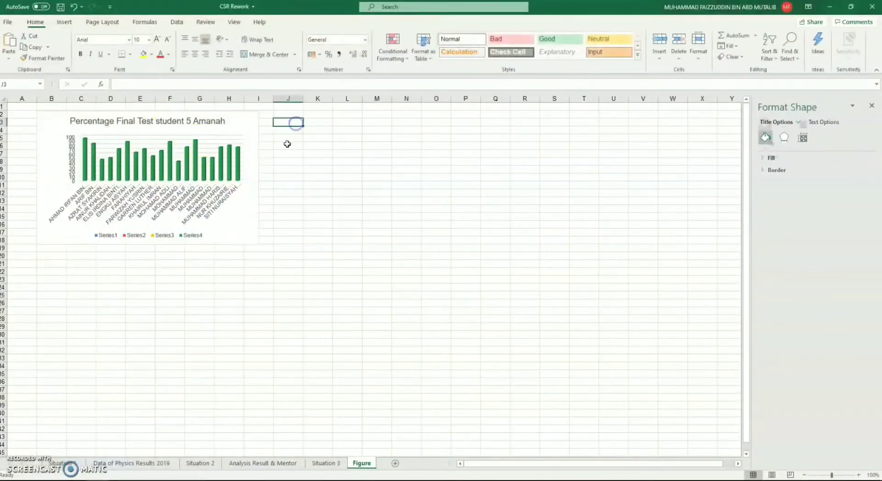
# Step: Preview axis titles on the chart and turn them off again, and remove the chart's legend
pyautogui.click(239, 125)
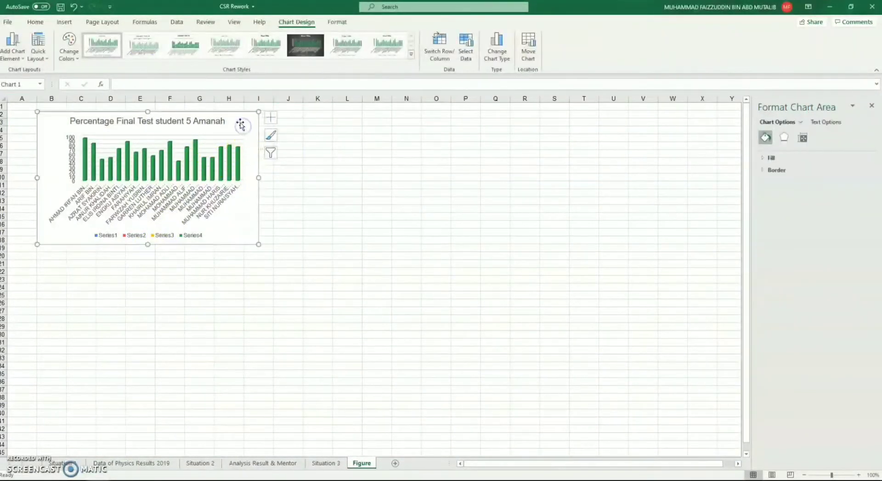
pyautogui.click(273, 122)
pyautogui.click(293, 139)
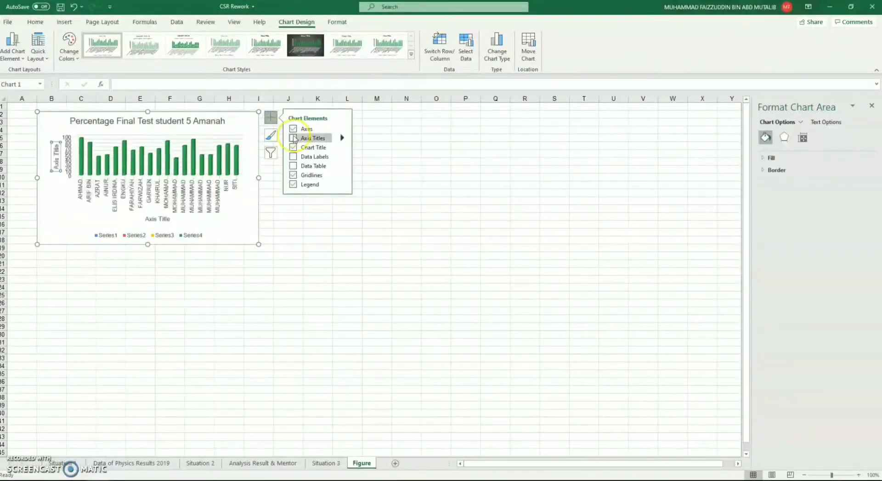
pyautogui.click(293, 138)
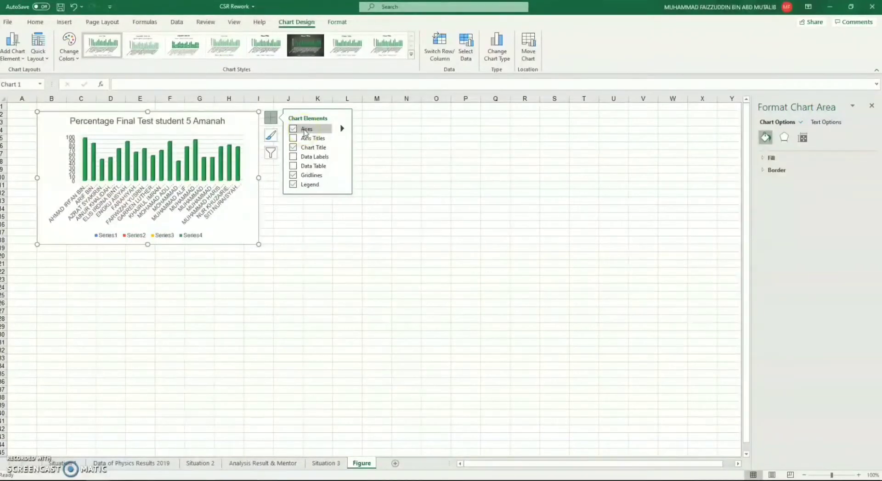
pyautogui.click(293, 184)
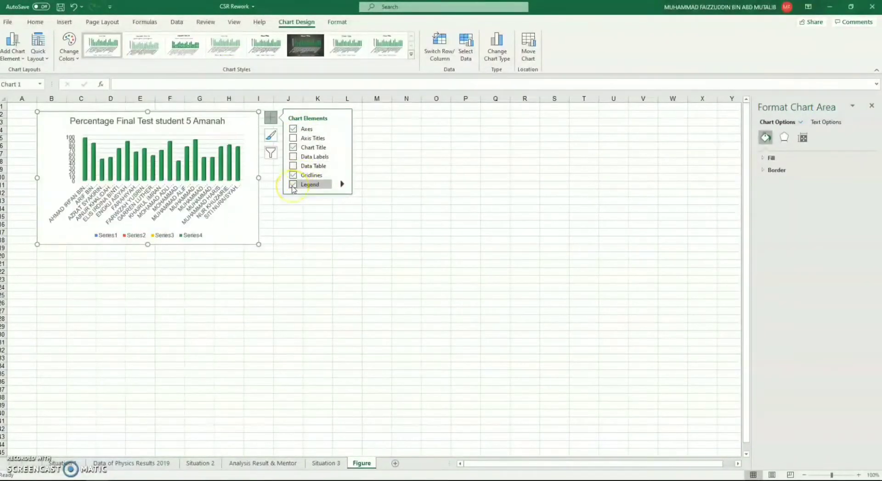
pyautogui.click(293, 184)
pyautogui.click(293, 185)
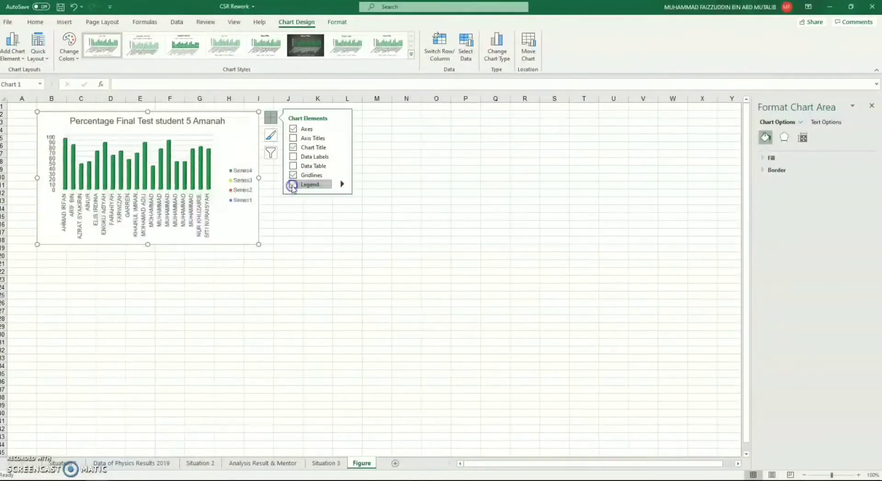
pyautogui.click(292, 185)
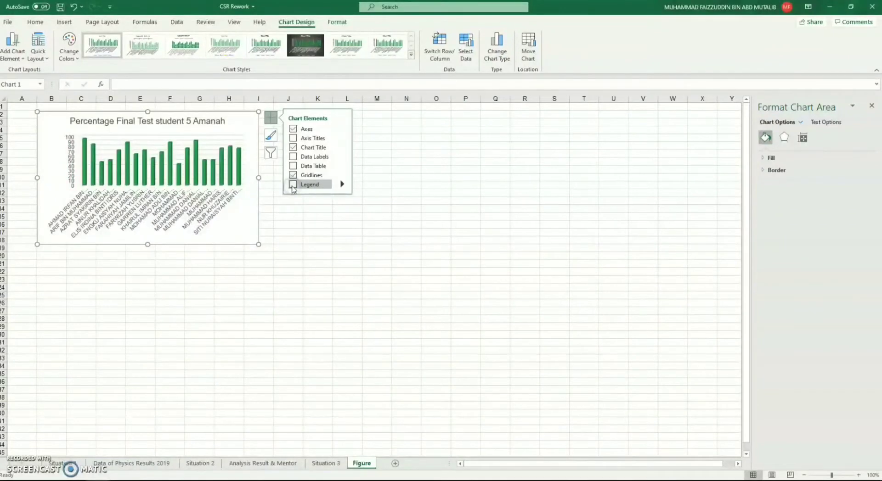
# Step: Try a data table and data labels on the chart, and turn both off again
pyautogui.click(299, 166)
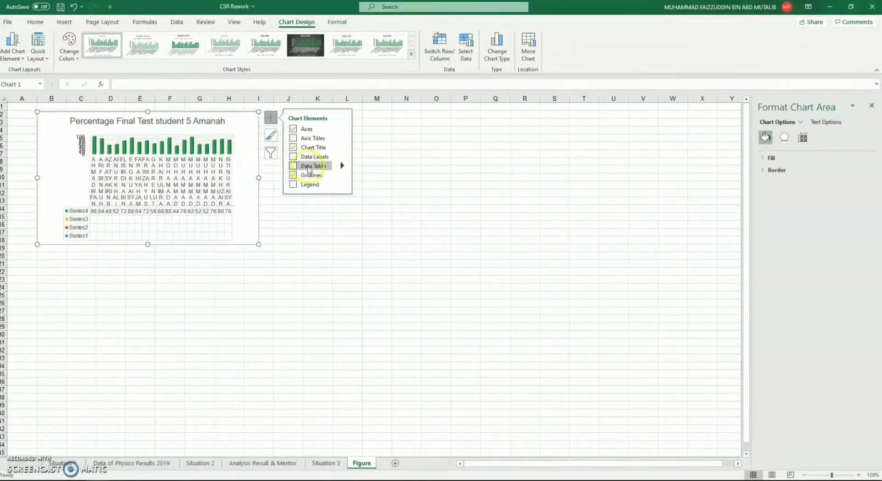
pyautogui.click(301, 166)
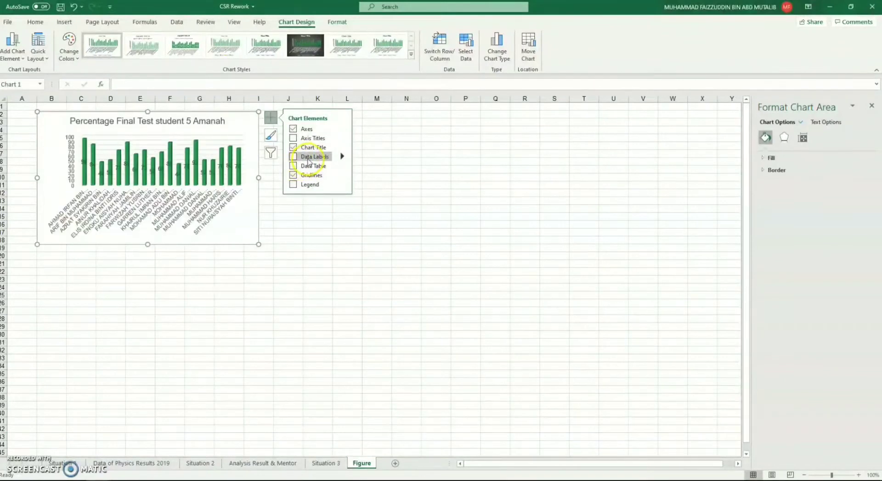
pyautogui.click(296, 157)
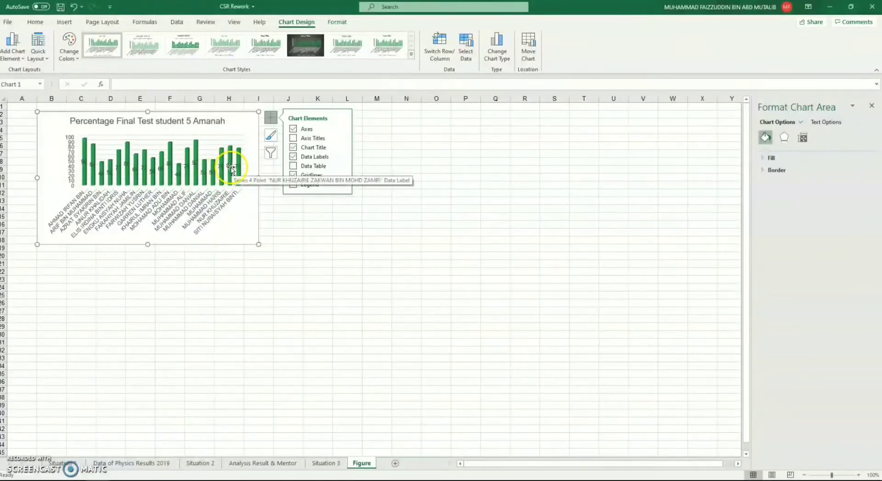
pyautogui.click(294, 158)
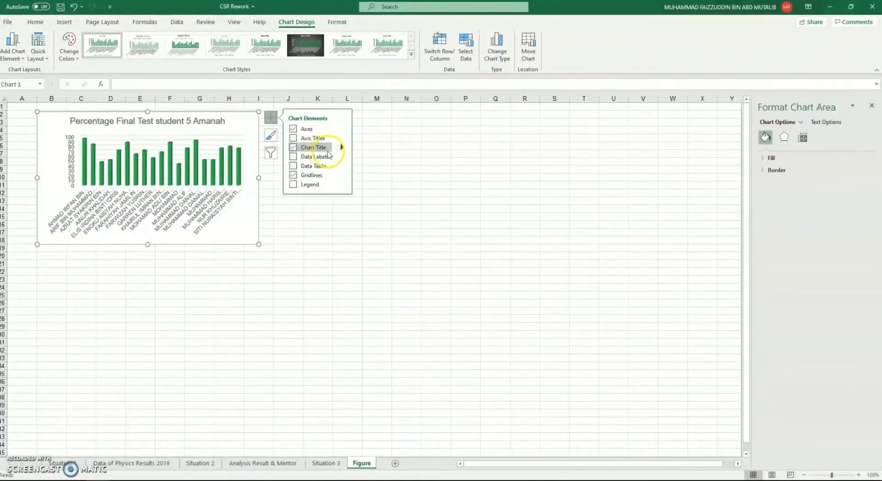
# Step: Remove and re-add the chart title, and set its text to "Percentage Final Test 5 Amanah students"
pyautogui.click(293, 151)
pyautogui.click(293, 148)
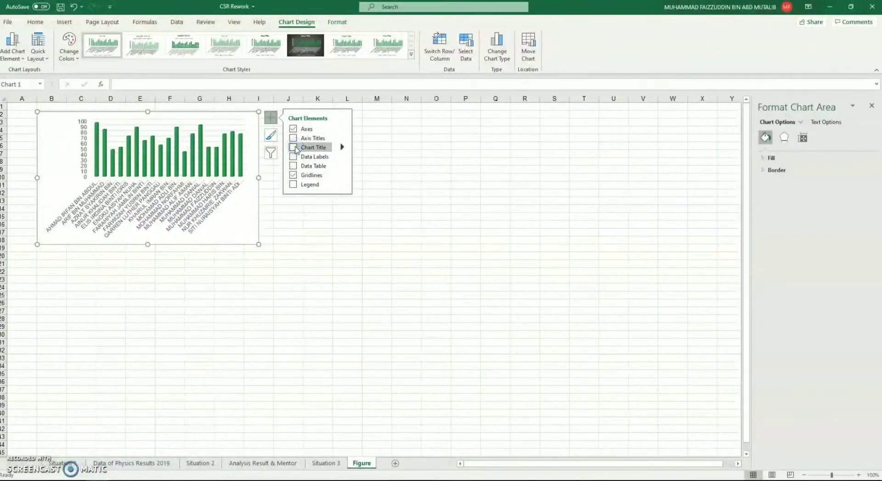
pyautogui.click(294, 147)
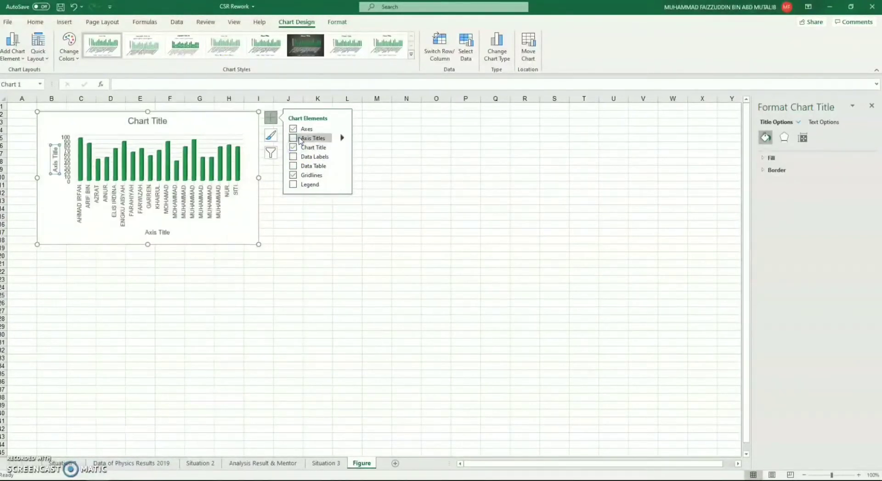
pyautogui.tripleClick(157, 121)
pyautogui.write('Pe')
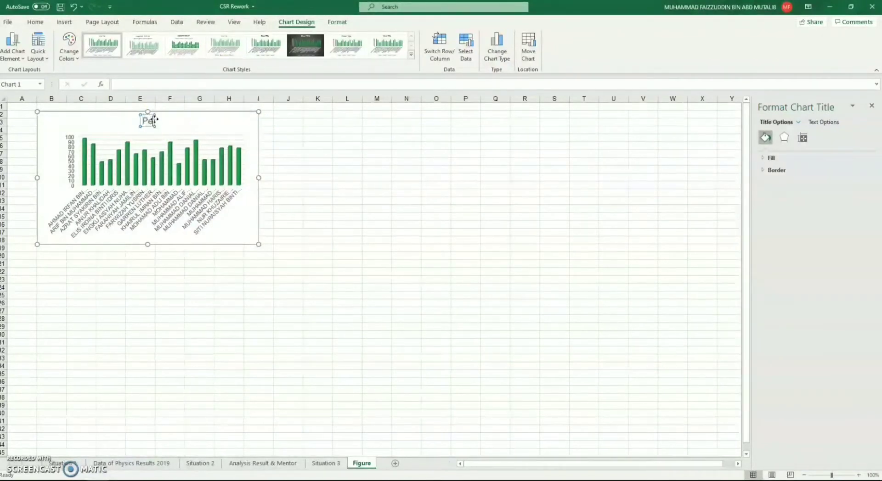
pyautogui.write('rcentage Final')
pyautogui.write('st')
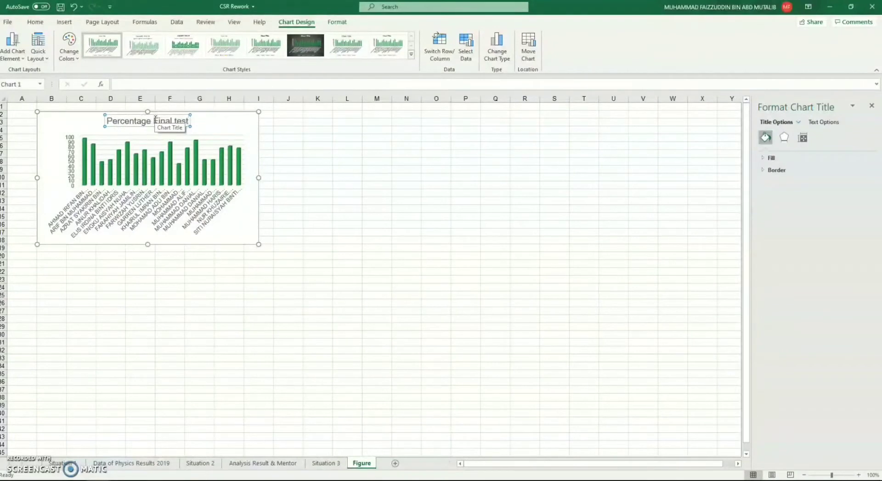
pyautogui.press('BackSpace')
pyautogui.press('BackSpace')
pyautogui.press('BackSpace')
pyautogui.press('BackSpace')
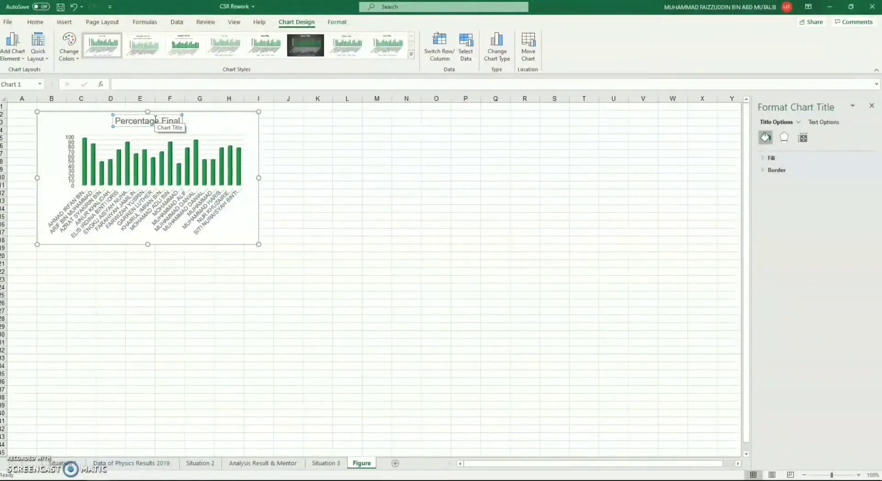
pyautogui.write('Test 5 A')
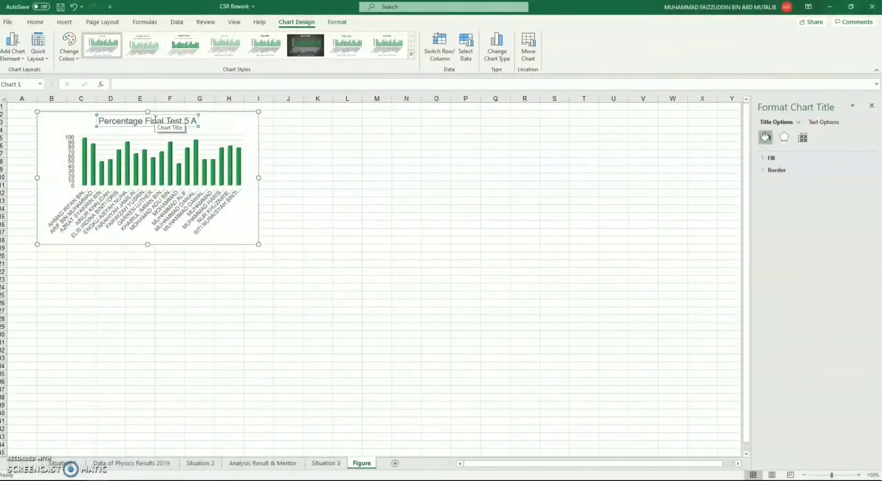
pyautogui.write('manah students')
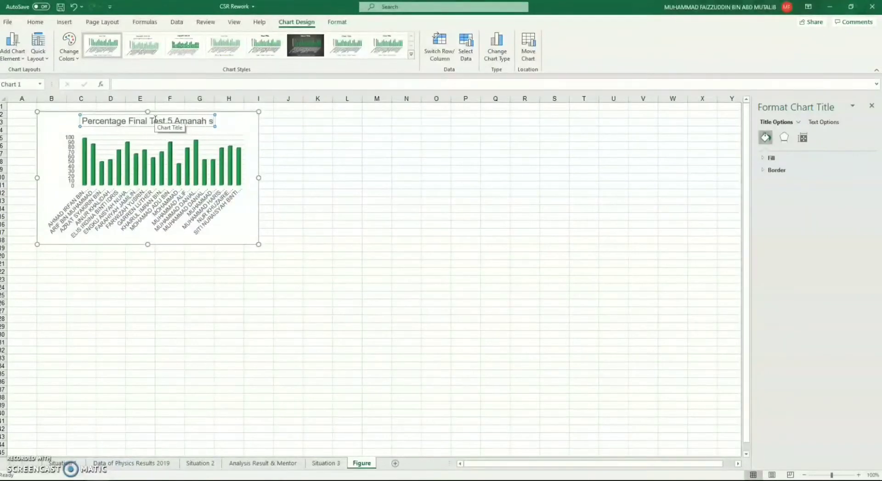
# Step: Recolor the Final Test chart's columns with Monochromatic Palette 2, keeping its style, and deselect the chart
pyautogui.click(242, 141)
pyautogui.click(272, 136)
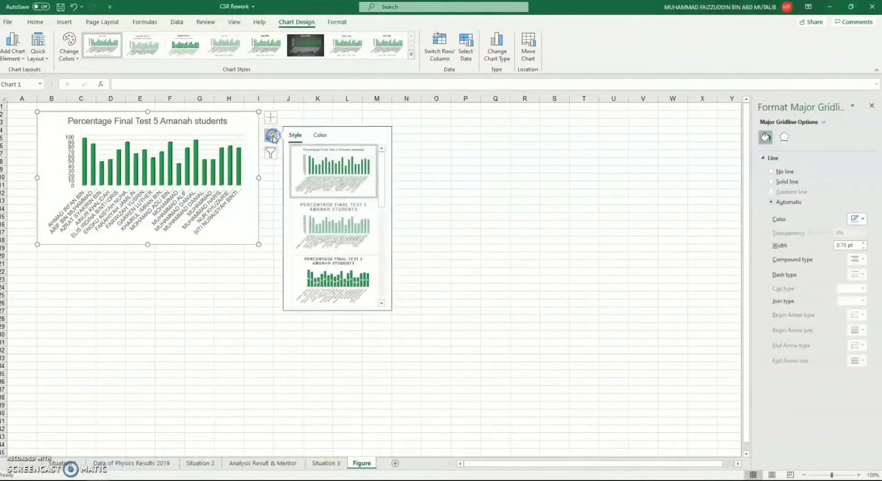
pyautogui.click(319, 137)
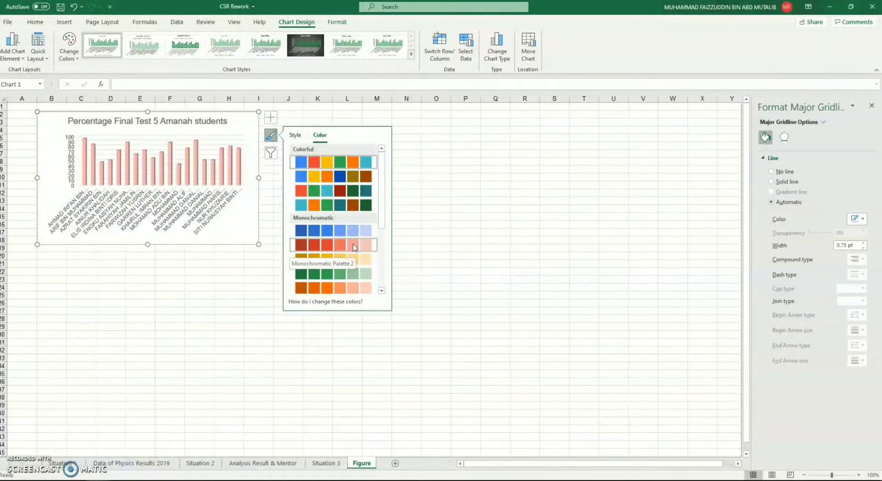
pyautogui.click(295, 135)
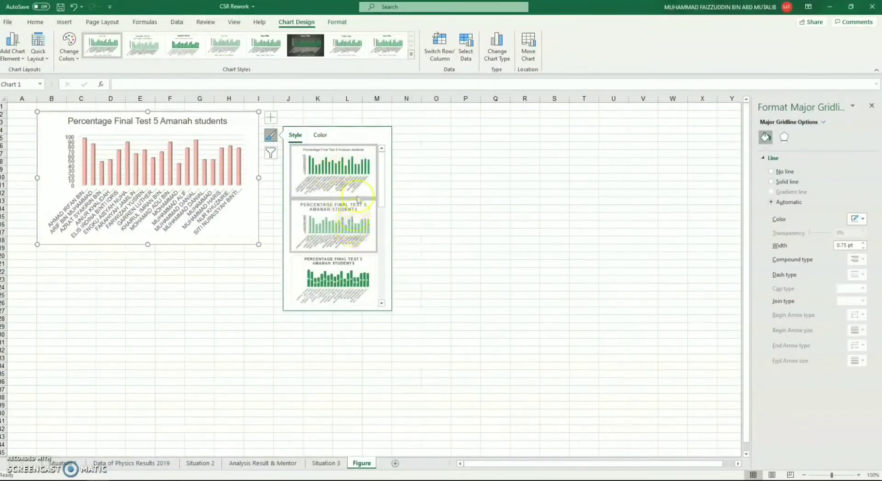
pyautogui.click(278, 123)
pyautogui.click(235, 132)
pyautogui.click(271, 118)
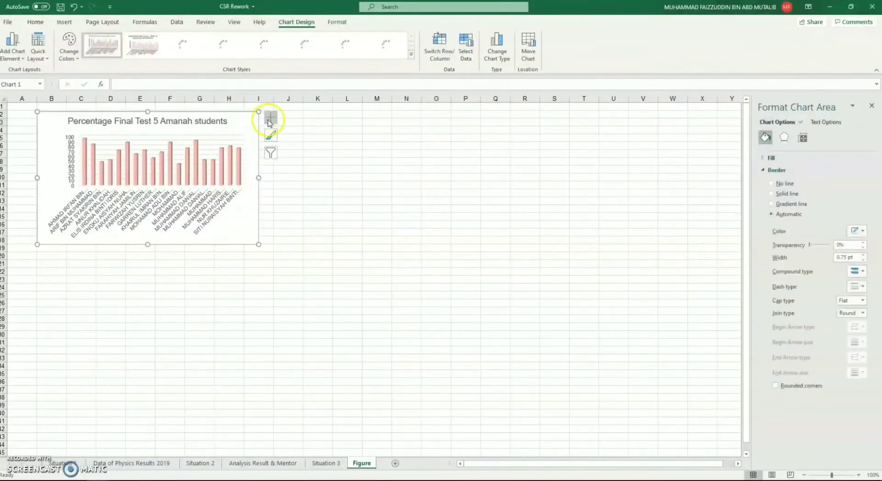
pyautogui.click(316, 216)
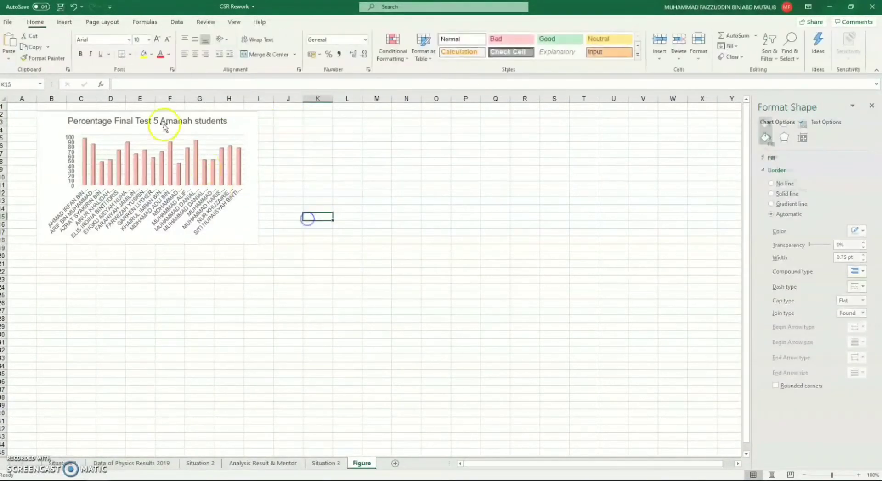
pyautogui.click(238, 131)
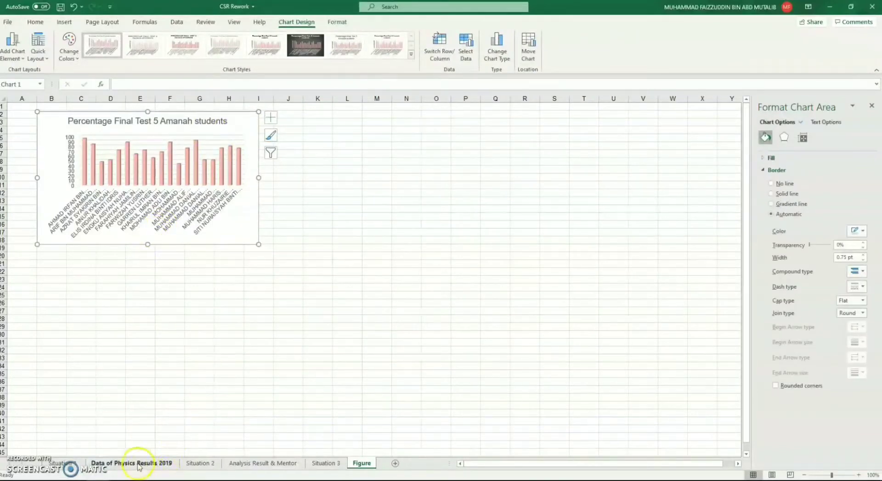
pyautogui.press('Escape')
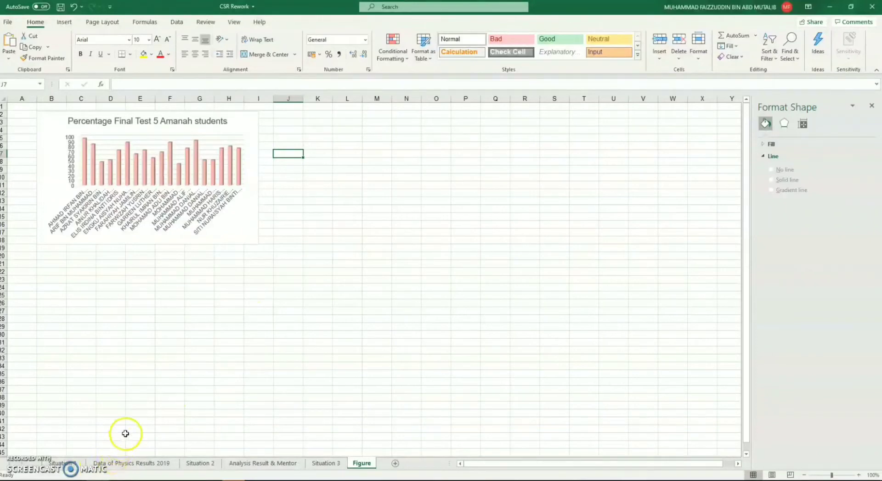
# Step: On the Data of Physics Results 2019 sheet, insert a 3-D clustered bar chart of the student names and their Average Mark values
pyautogui.click(133, 464)
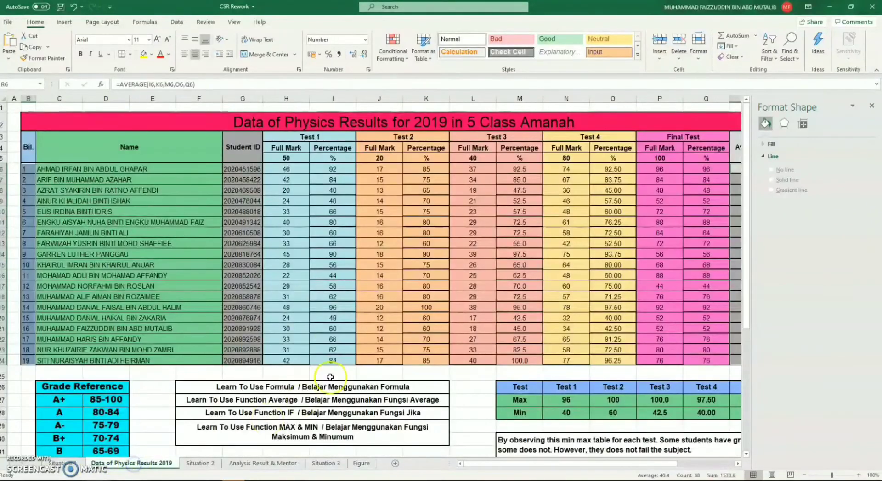
pyautogui.click(168, 169)
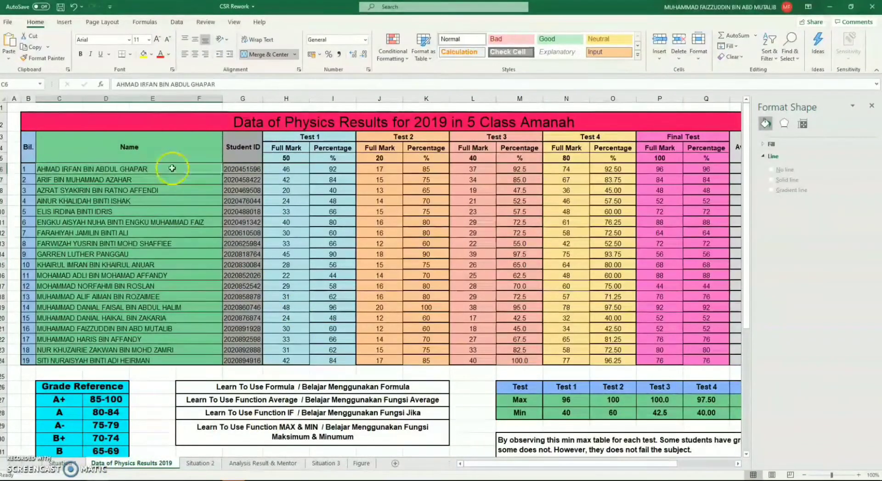
pyautogui.click(871, 106)
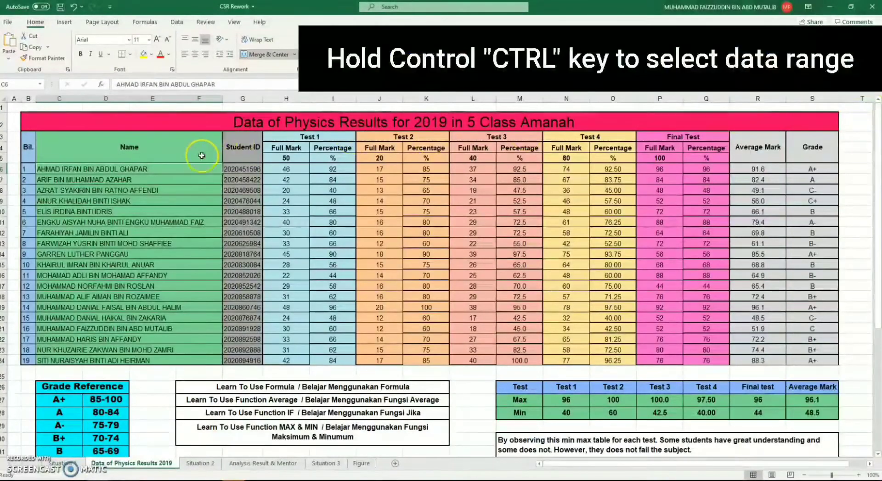
pyautogui.moveTo(199, 168); pyautogui.dragTo(169, 358)
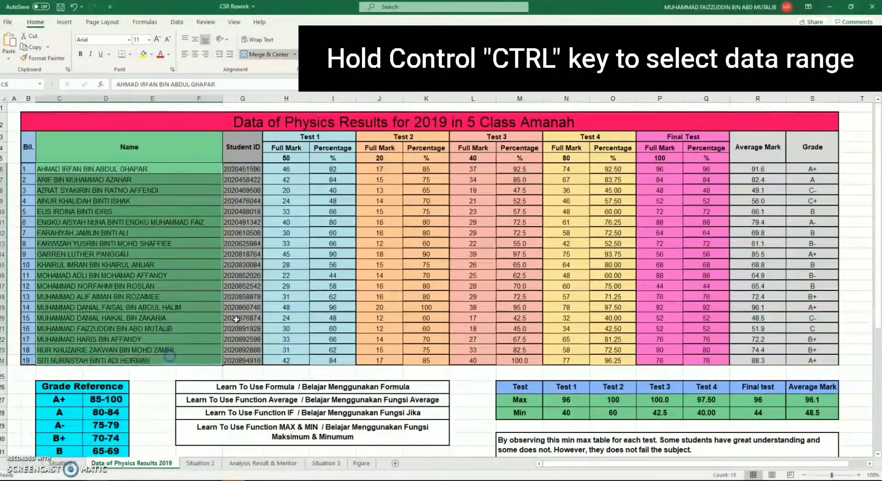
pyautogui.moveTo(764, 168); pyautogui.dragTo(762, 359)
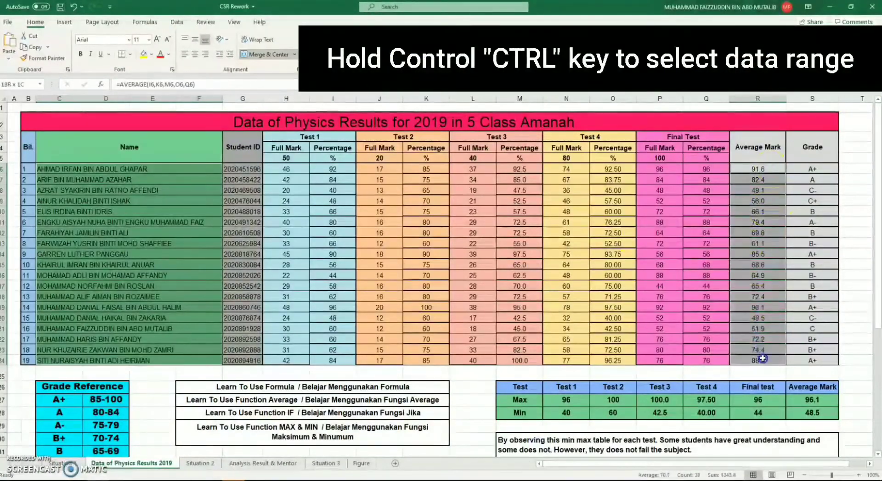
pyautogui.click(64, 22)
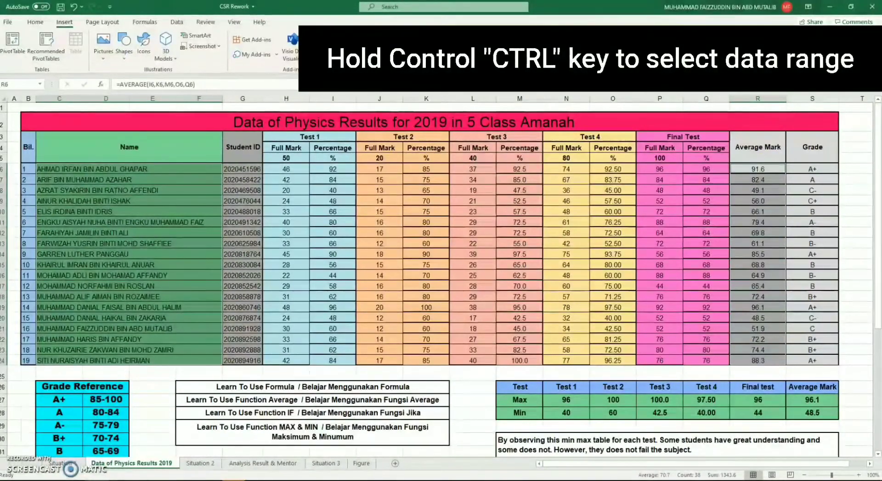
pyautogui.click(407, 35)
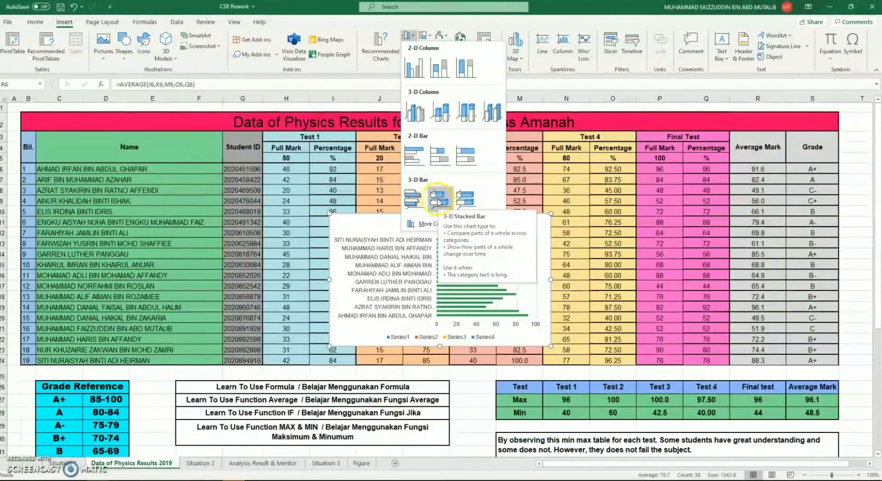
pyautogui.click(422, 198)
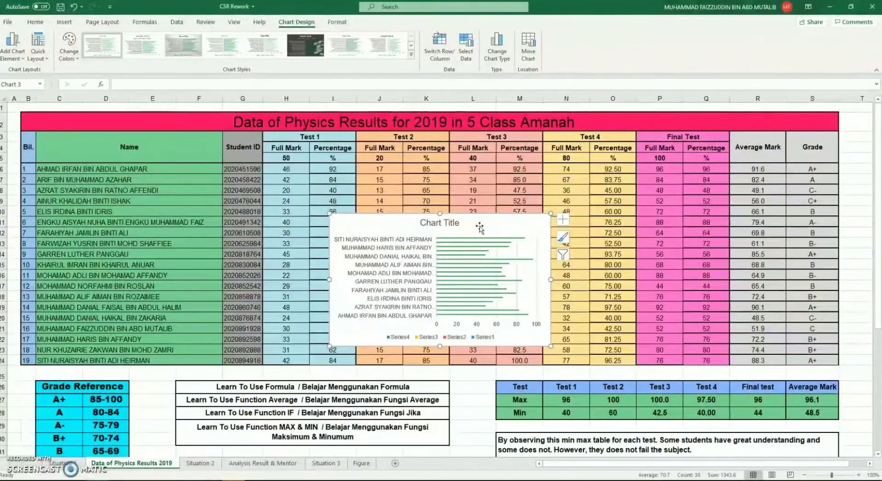
# Step: Move the new bar chart to the Figure sheet and place it beside the Final Test chart, level with it
pyautogui.press('Delete')
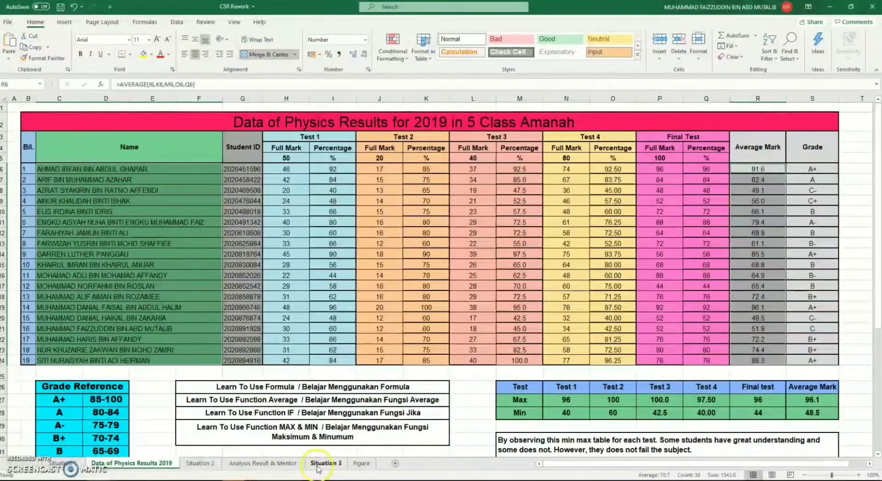
pyautogui.click(361, 464)
pyautogui.click(328, 278)
pyautogui.hotkey('ctrl', 'v')
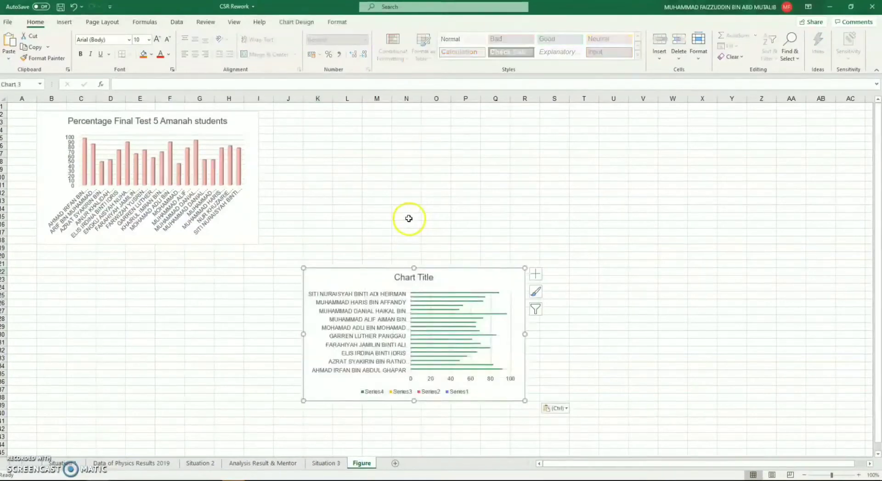
pyautogui.moveTo(376, 279); pyautogui.dragTo(349, 87)
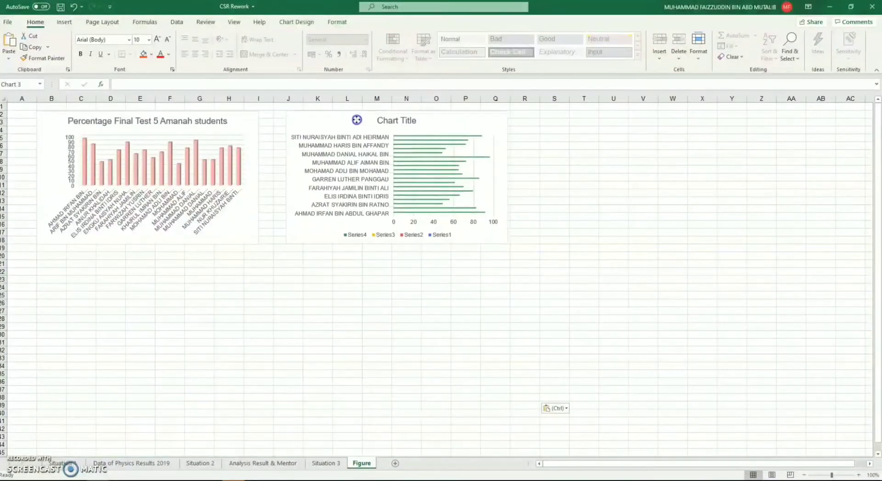
# Step: Set the bar chart's title to "Percentage Average Matk 2019"
pyautogui.doubleClick(384, 118)
pyautogui.tripleClick(384, 118)
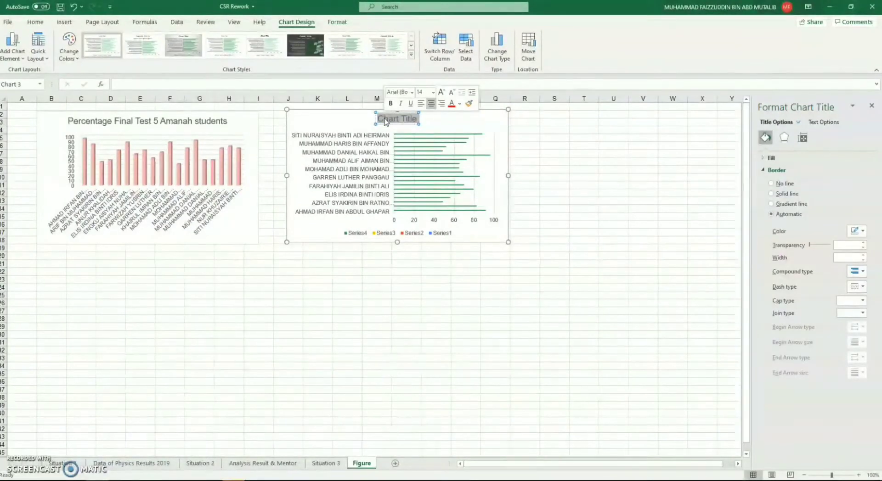
pyautogui.write('Pe')
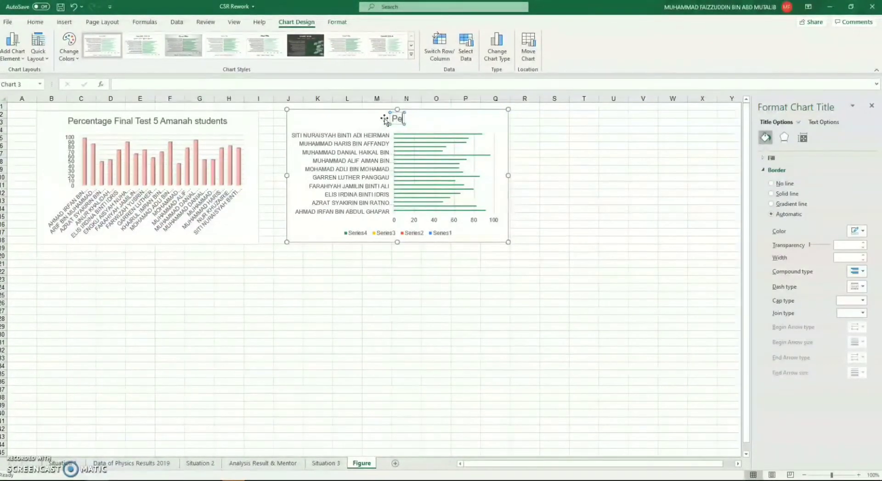
pyautogui.write('rcentage A')
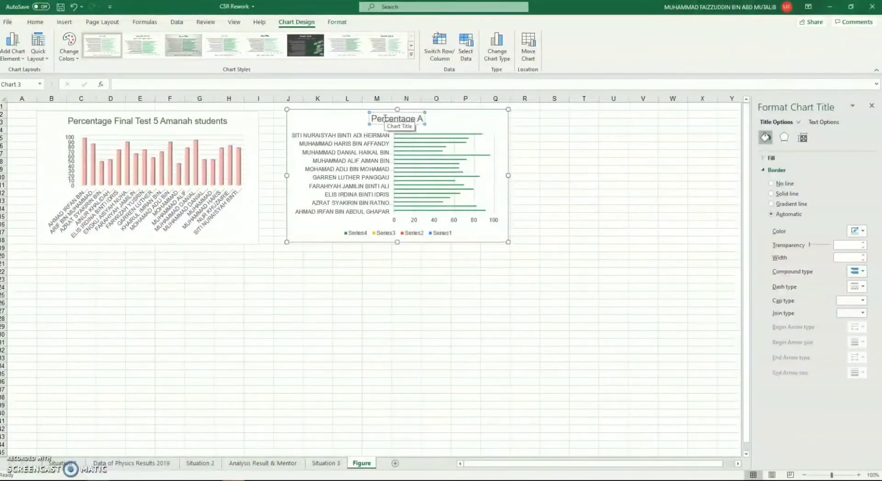
pyautogui.write('verage Mat')
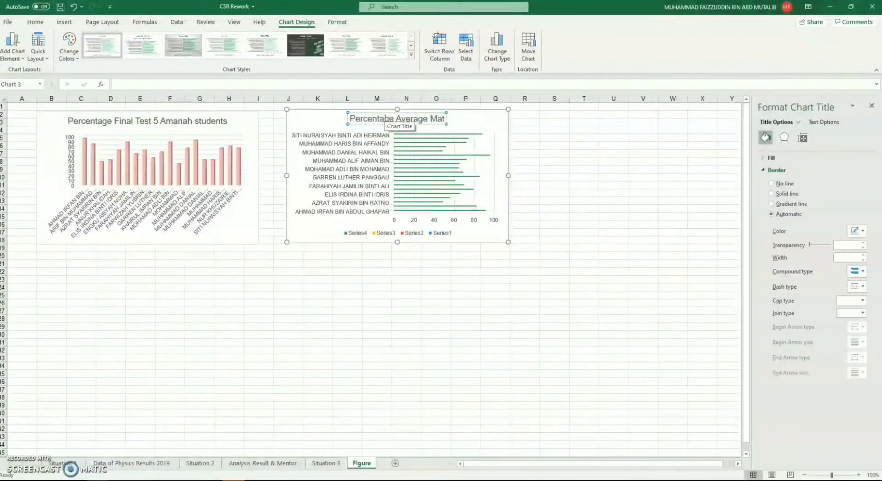
pyautogui.write('k 2019')
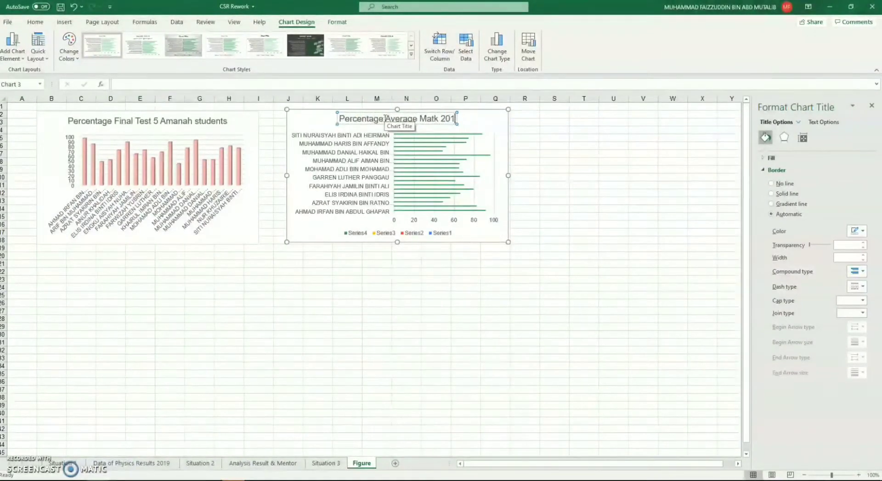
pyautogui.click(555, 145)
# Step: Add axis titles to the bar chart, naming the horizontal axis "Percentage" and the vertical axis "Name"
pyautogui.click(478, 126)
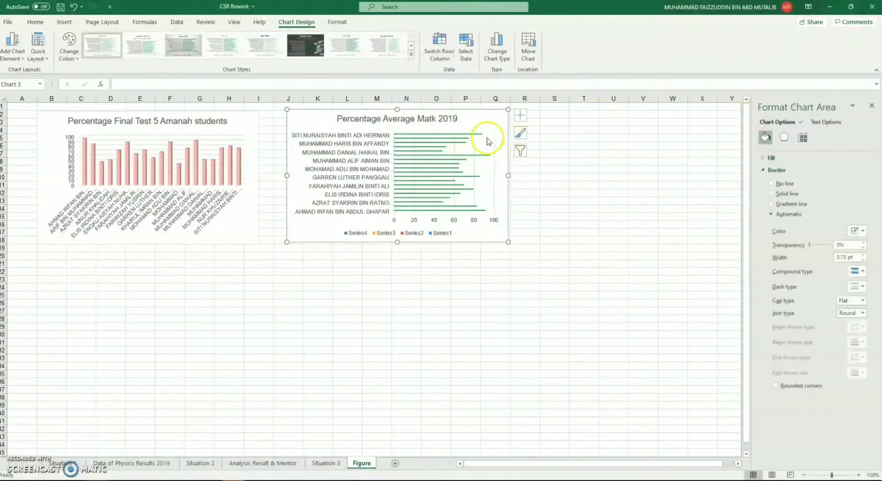
pyautogui.click(521, 117)
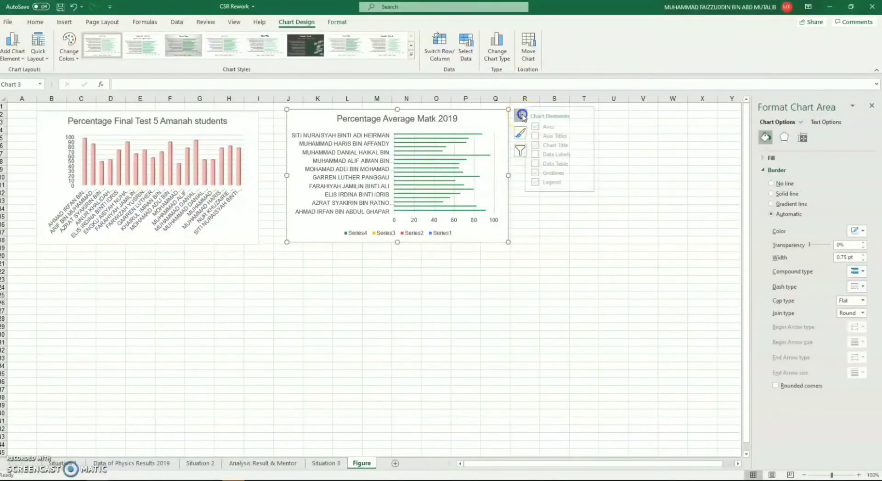
pyautogui.click(557, 137)
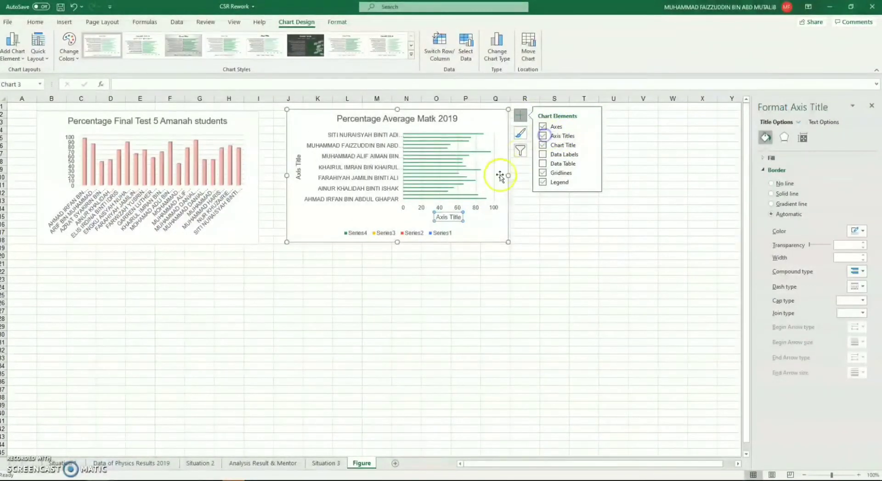
pyautogui.tripleClick(451, 217)
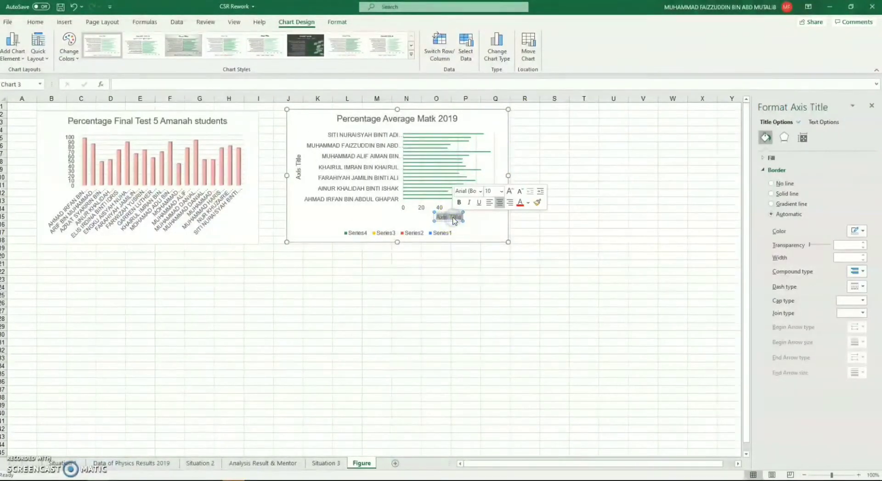
pyautogui.write('Percentage')
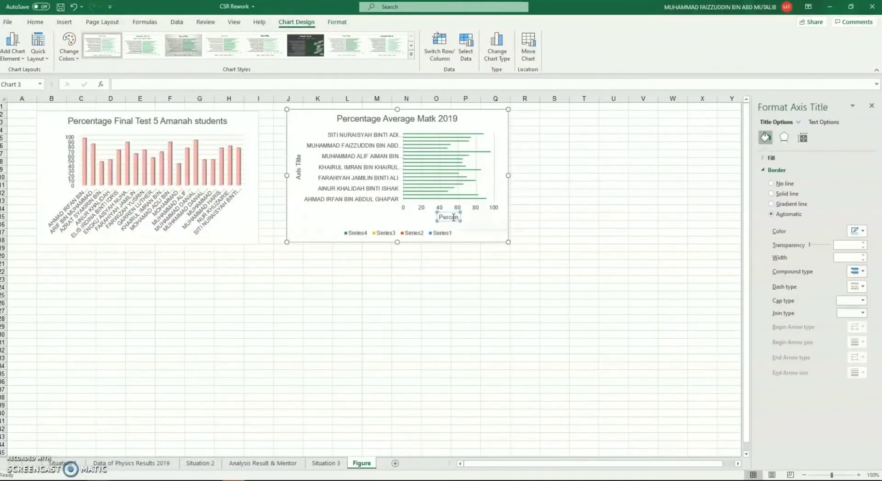
pyautogui.click(297, 170)
pyautogui.tripleClick(297, 173)
pyautogui.write('Nama')
pyautogui.click(483, 121)
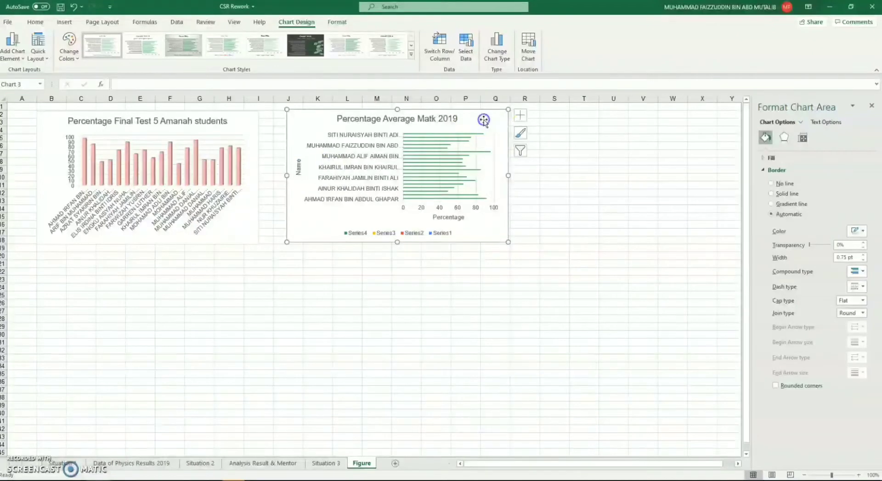
# Step: Remove the primary vertical axis title and the legend from the bar chart
pyautogui.click(520, 115)
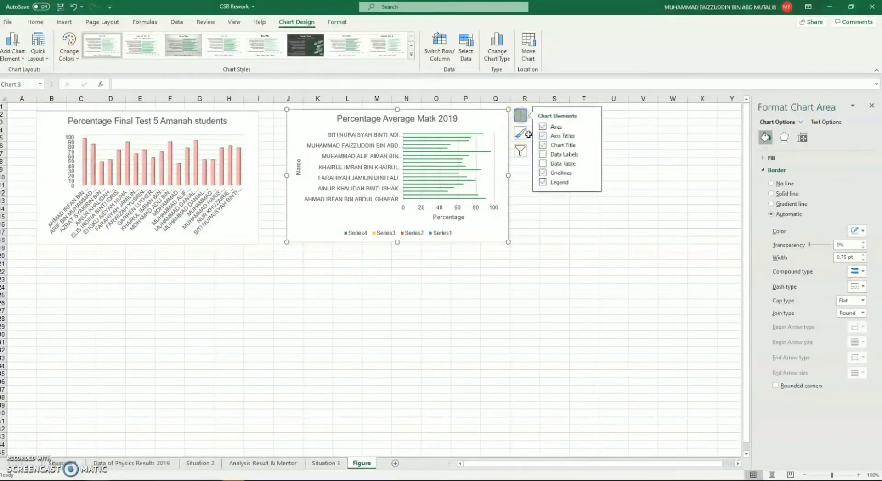
pyautogui.click(592, 135)
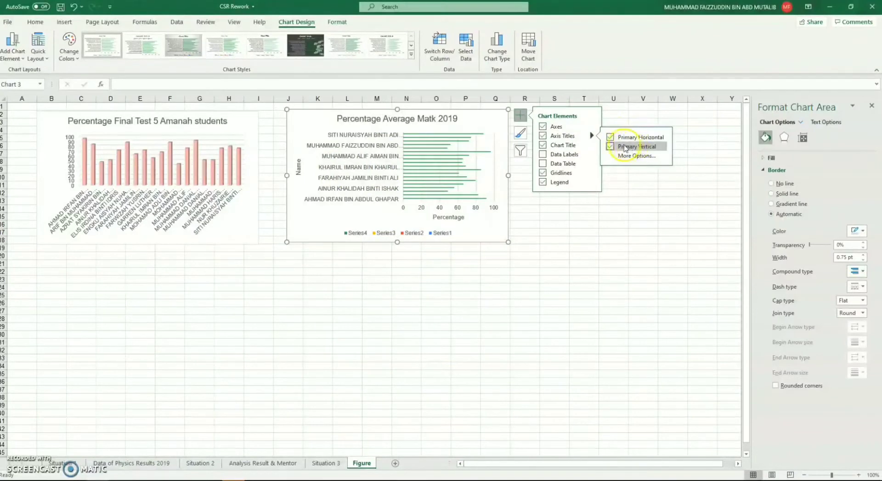
pyautogui.click(610, 147)
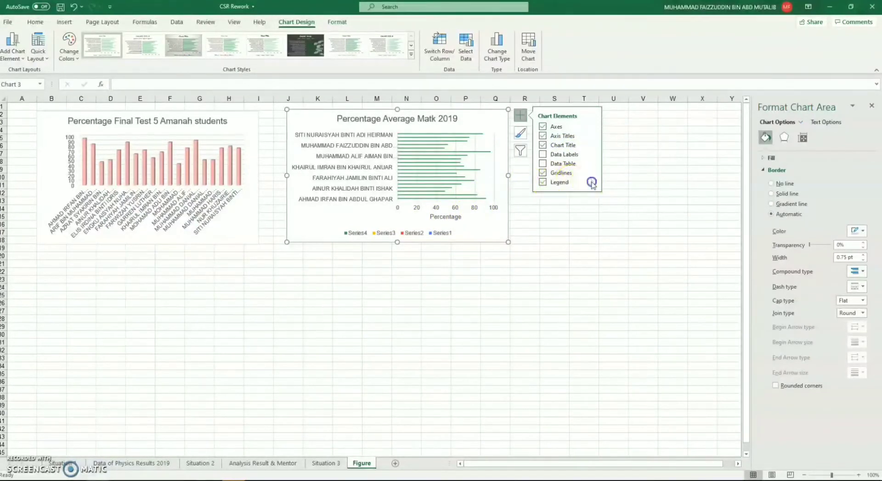
pyautogui.click(592, 182)
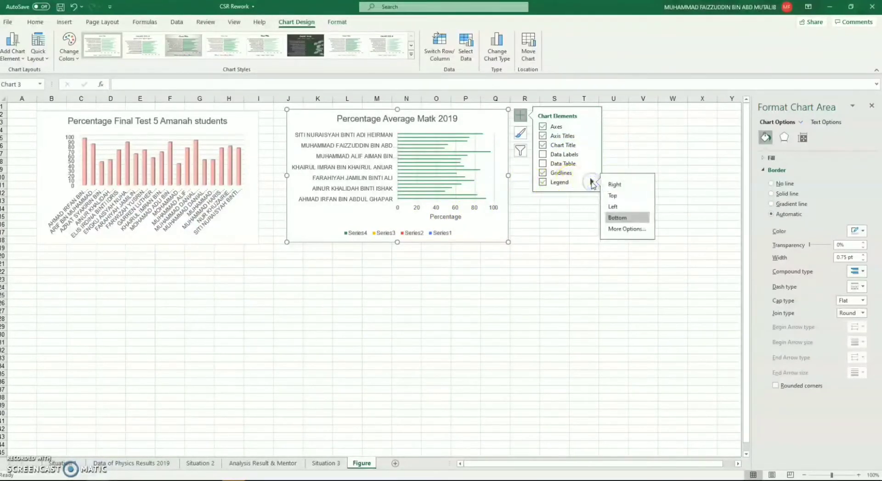
pyautogui.click(542, 182)
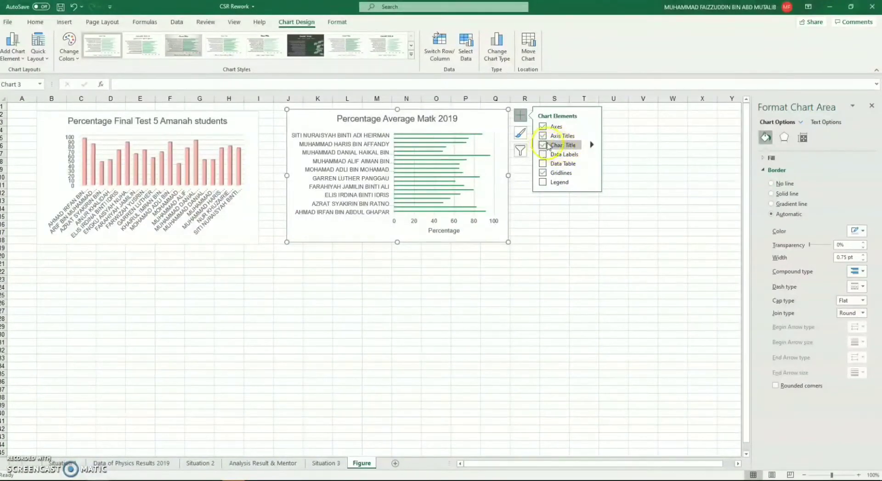
pyautogui.click(592, 127)
pyautogui.click(593, 126)
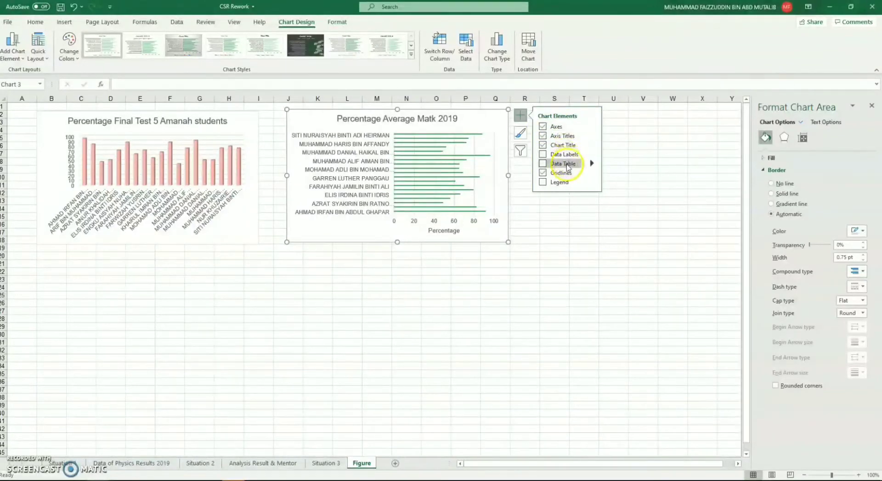
pyautogui.click(592, 126)
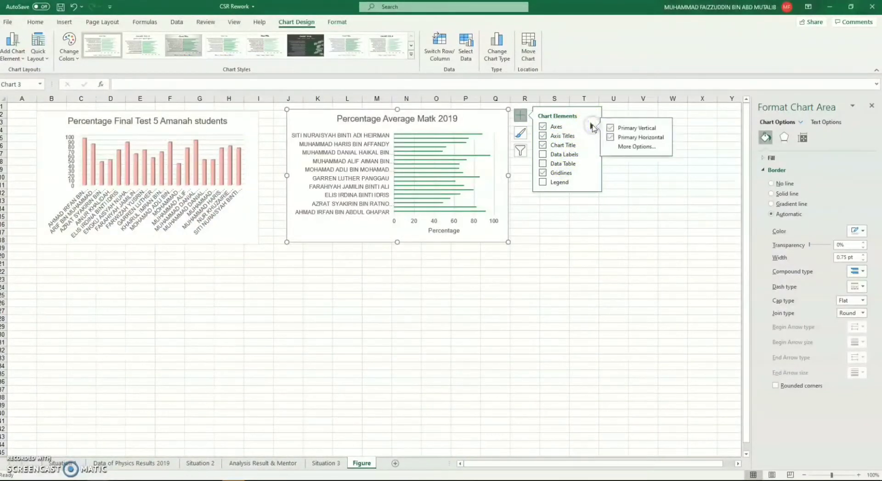
pyautogui.click(592, 123)
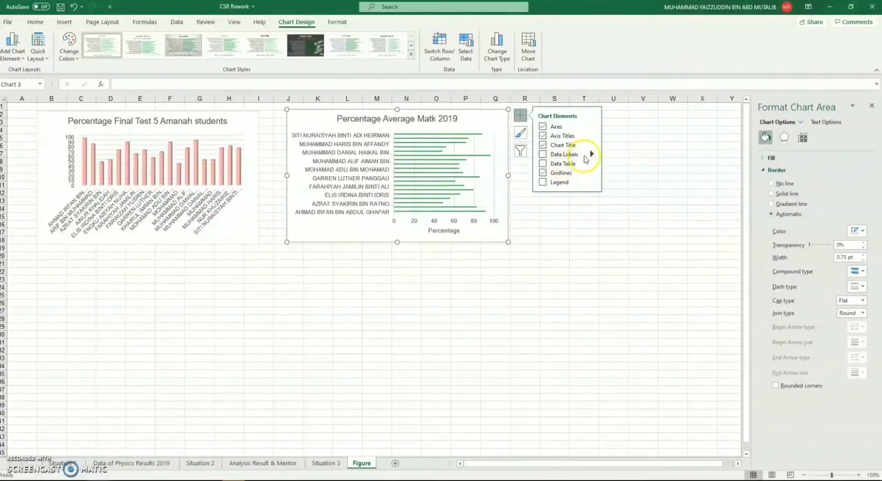
pyautogui.click(559, 164)
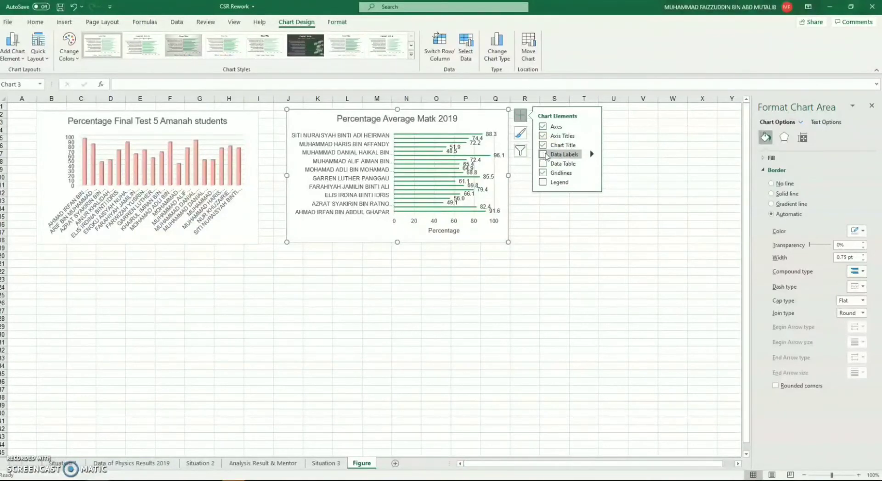
# Step: Filter the bar chart's data series so that only Series4 stays selected
pyautogui.click(520, 150)
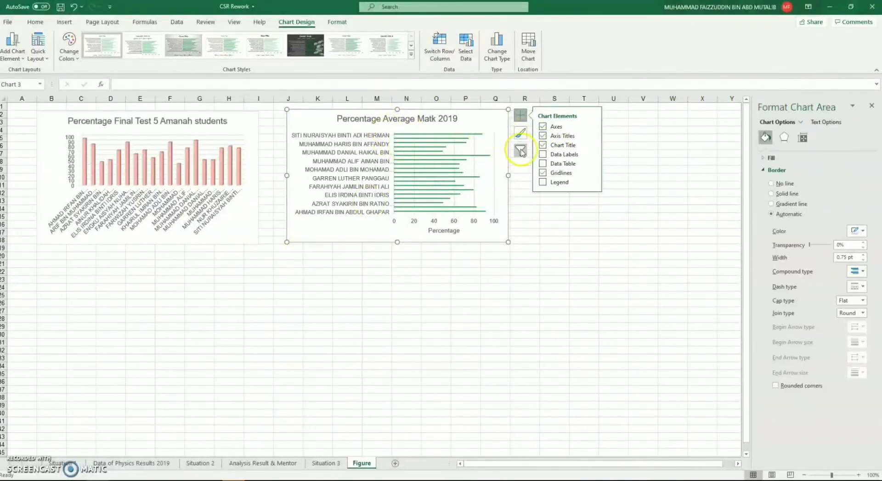
pyautogui.click(520, 150)
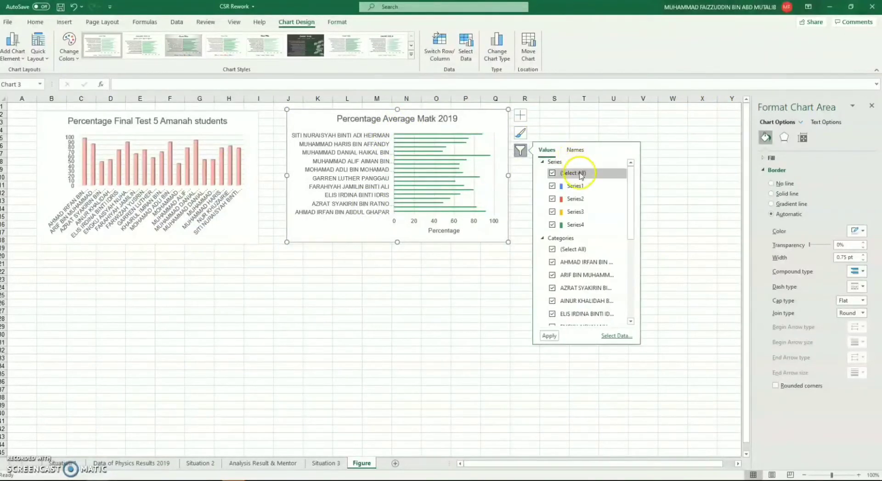
pyautogui.click(553, 173)
pyautogui.click(552, 224)
pyautogui.scroll(-2, 581, 234)
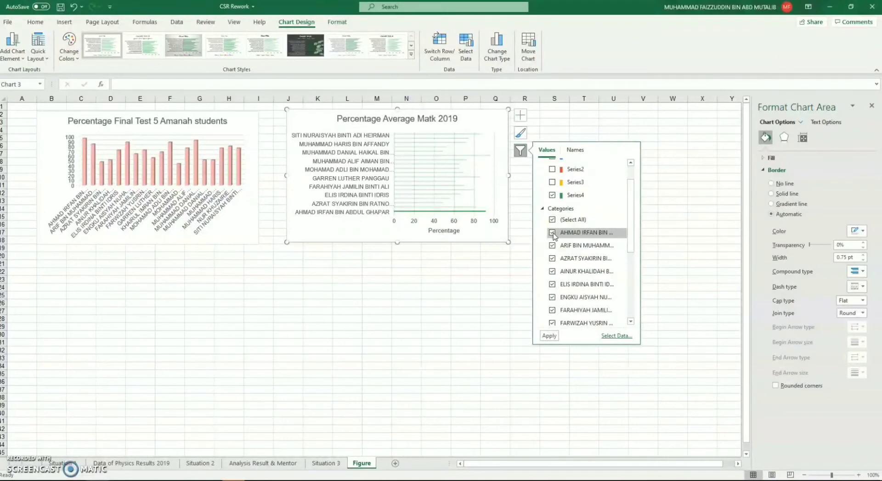
# Step: Exclude the third through eighth students from the bar chart's category filter
pyautogui.click(553, 246)
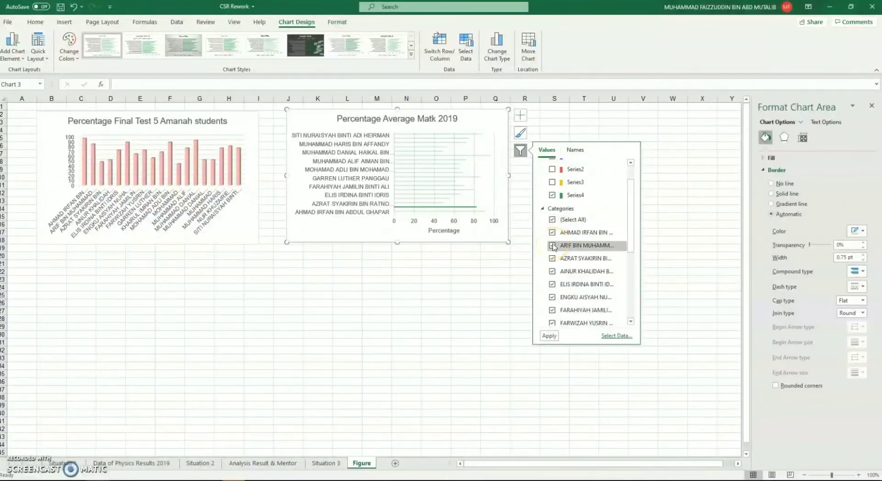
pyautogui.click(553, 259)
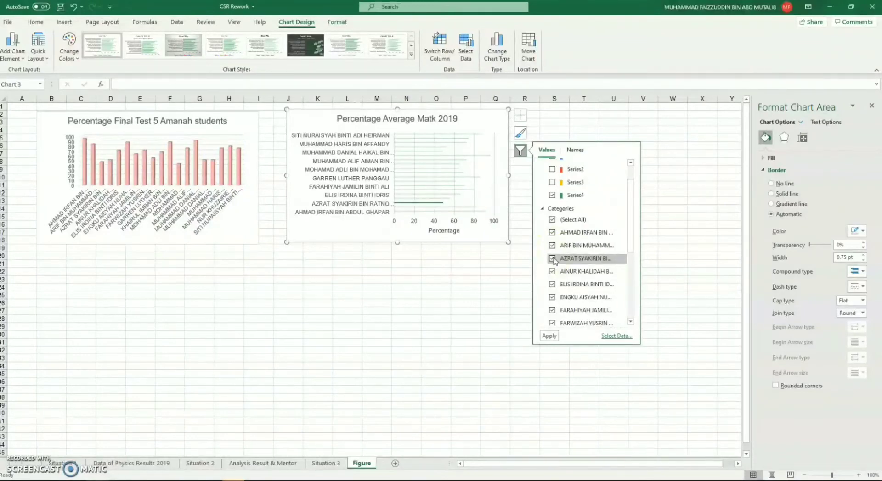
pyautogui.click(553, 260)
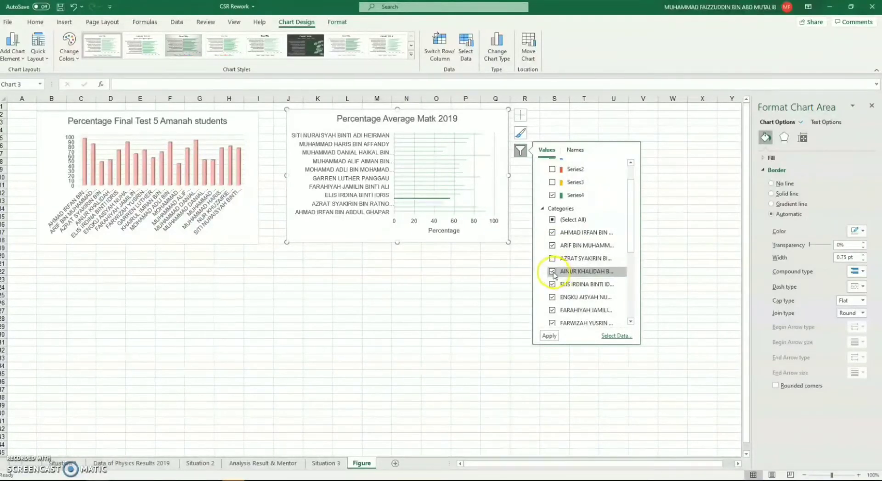
pyautogui.click(553, 272)
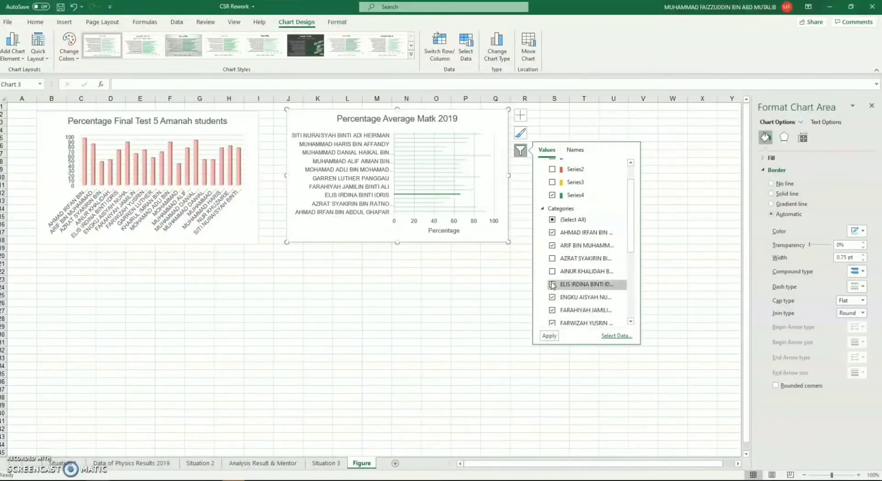
pyautogui.click(552, 284)
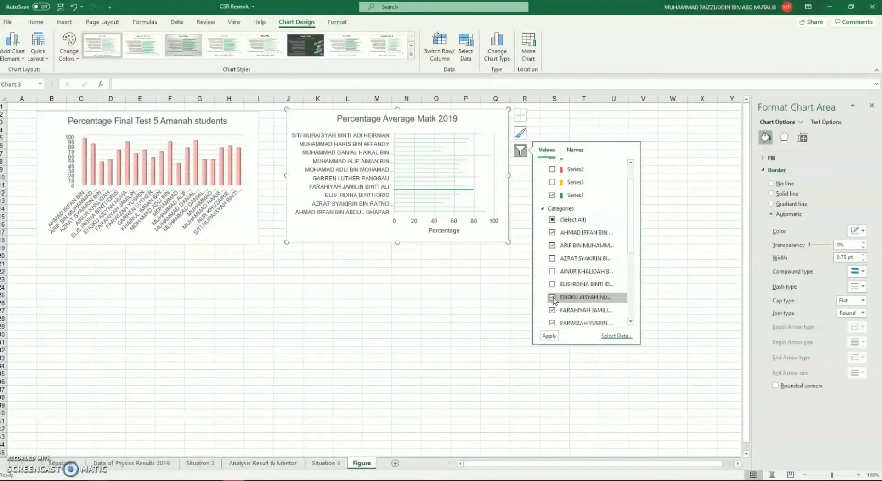
pyautogui.click(553, 298)
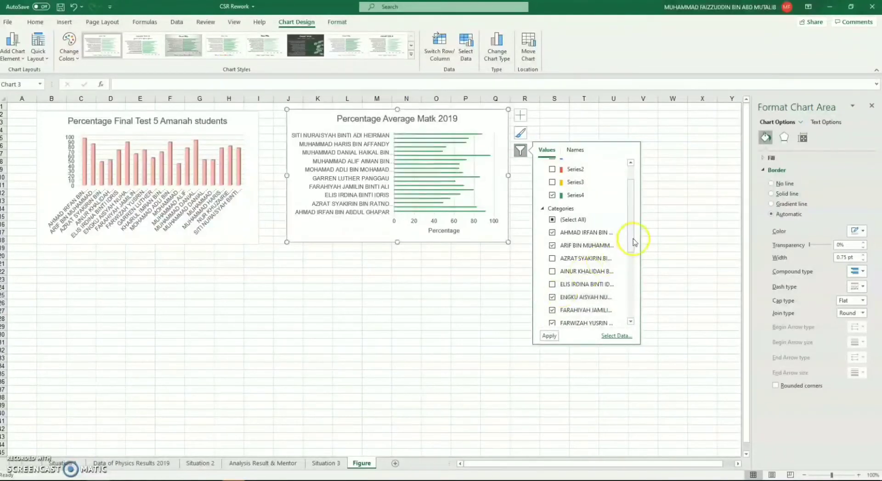
pyautogui.click(551, 311)
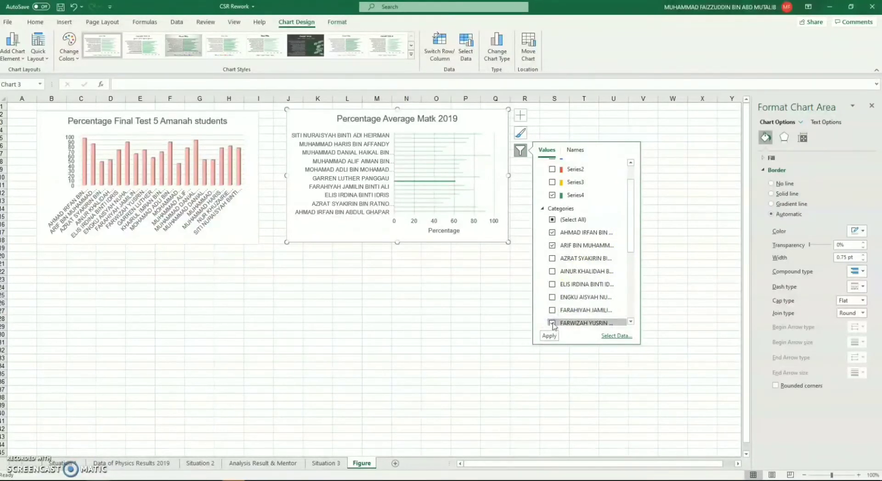
pyautogui.click(553, 324)
# Step: Exclude the tenth through thirteenth students from the category filter, keeping the ninth student selected
pyautogui.scroll(-1, 553, 317)
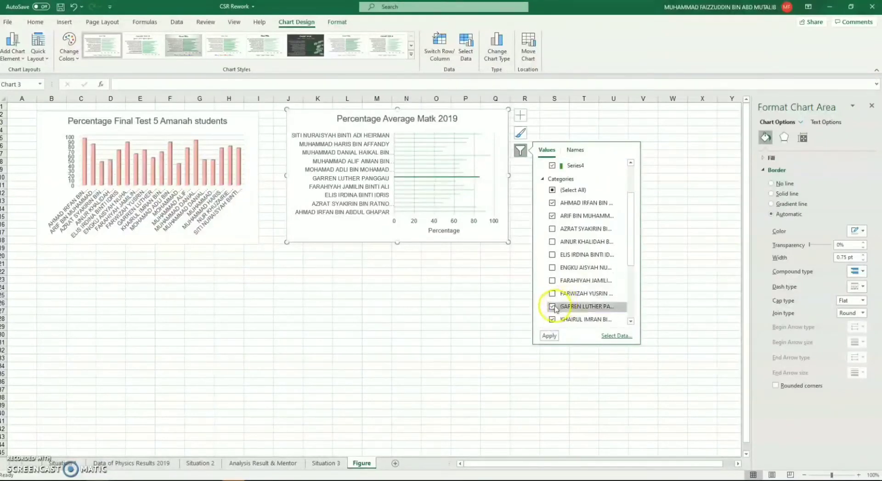
pyautogui.click(553, 307)
pyautogui.click(553, 307)
pyautogui.scroll(-1, 554, 304)
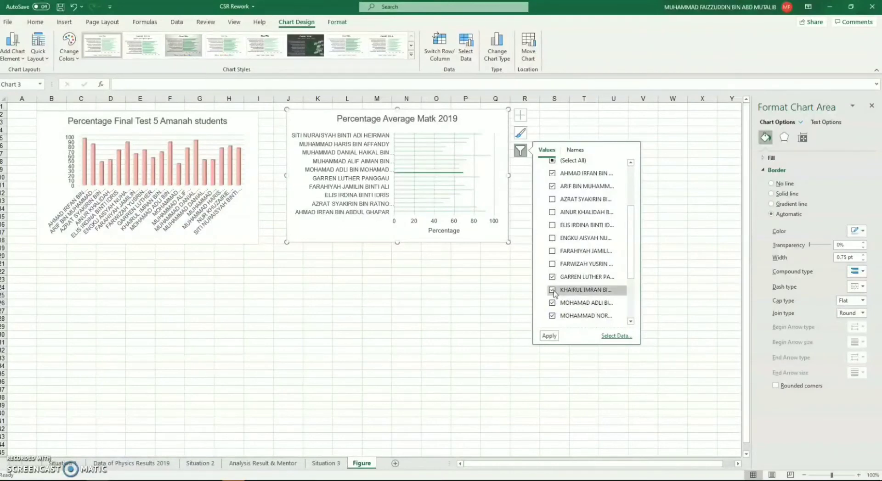
pyautogui.click(552, 290)
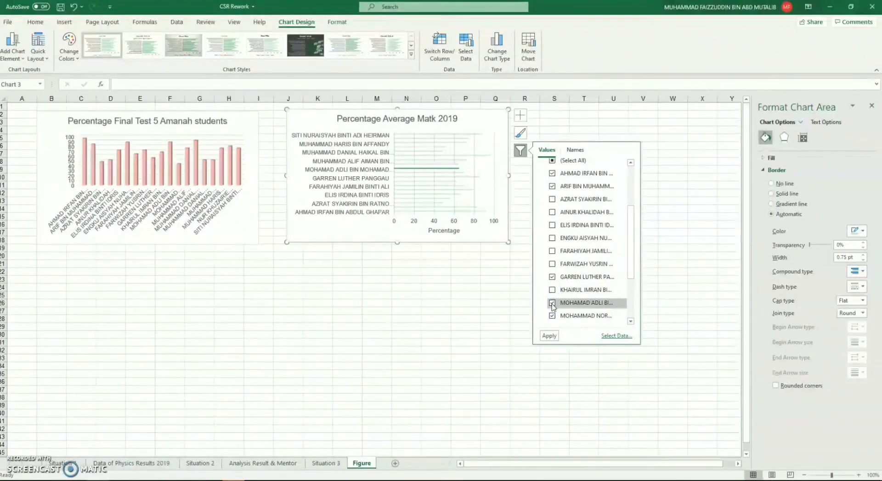
pyautogui.click(552, 316)
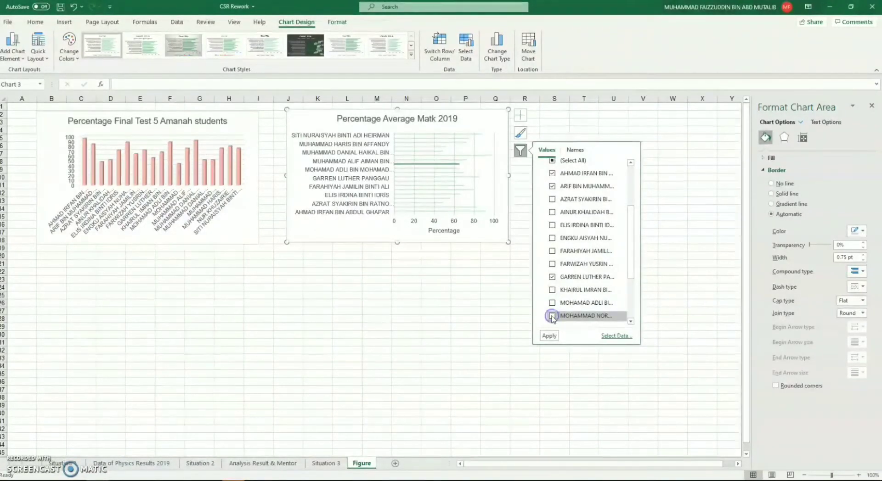
pyautogui.scroll(-1, 552, 316)
pyautogui.click(552, 300)
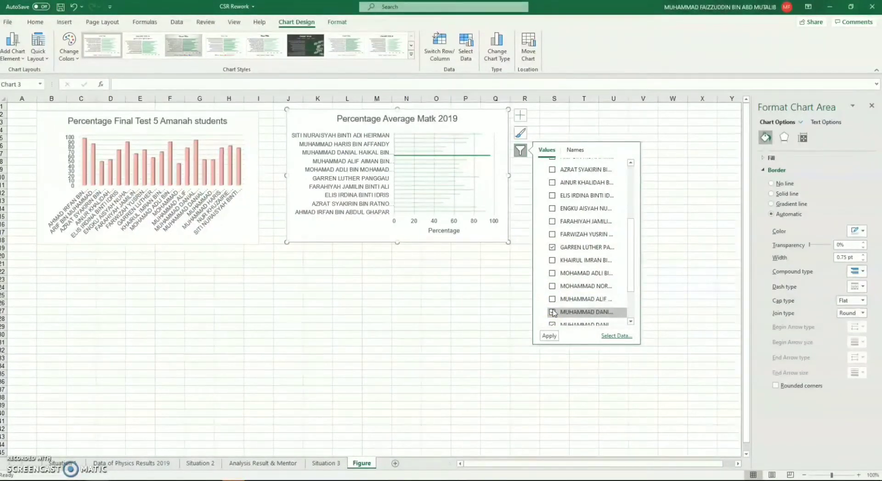
# Step: Exclude the sixteenth through eighteenth students from the category filter and apply the filter to the bar chart
pyautogui.click(552, 312)
pyautogui.scroll(-1, 553, 311)
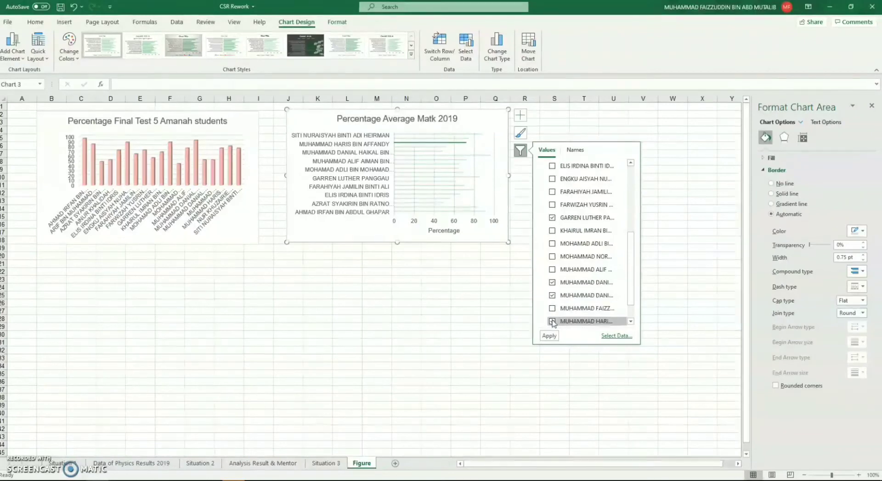
pyautogui.click(552, 321)
pyautogui.scroll(-1, 553, 320)
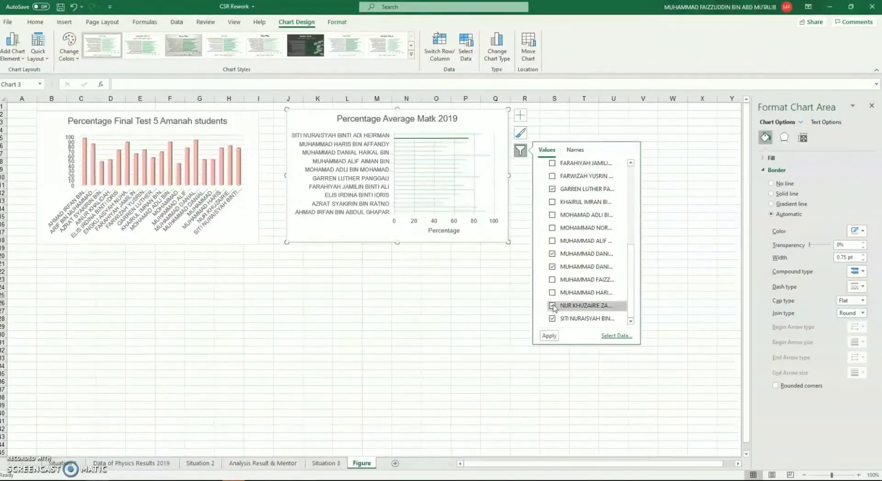
pyautogui.click(553, 305)
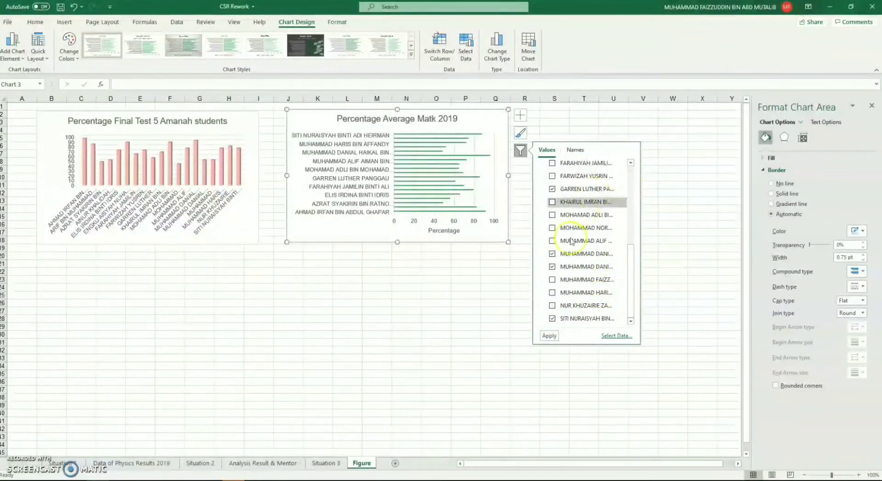
pyautogui.click(549, 335)
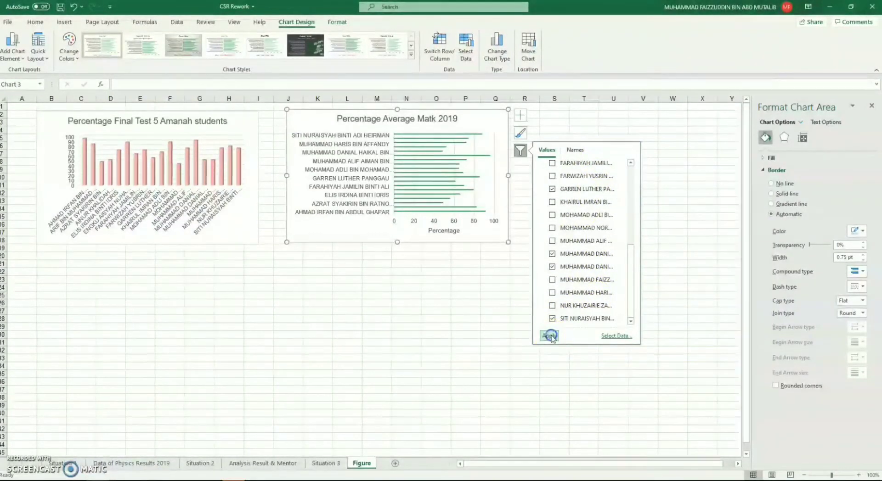
pyautogui.click(469, 137)
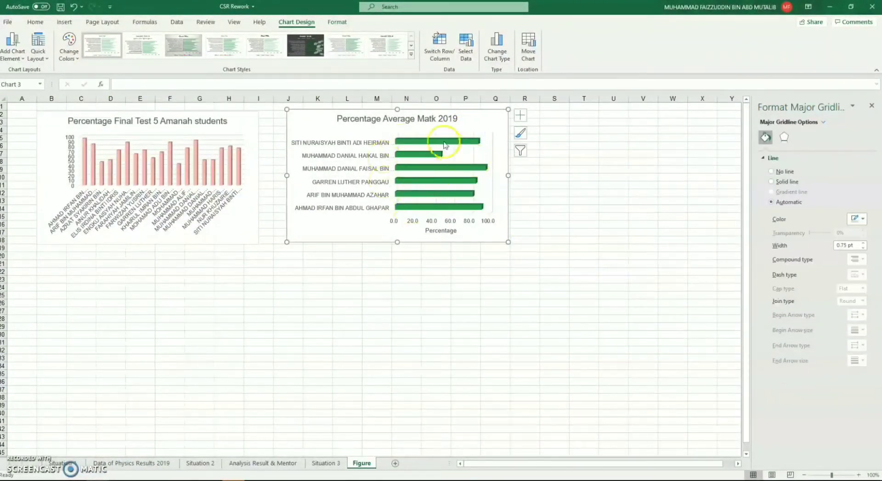
# Step: Correct the bar chart's title to "Percentage Average Math 2019"
pyautogui.click(433, 119)
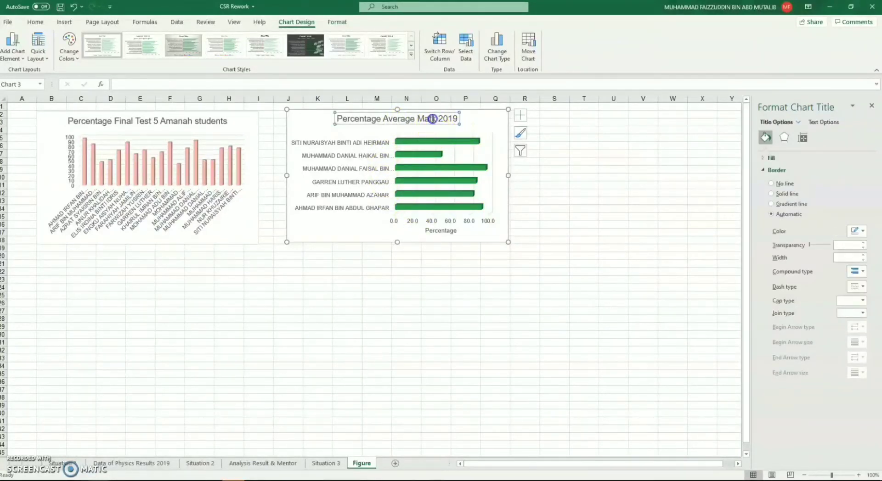
pyautogui.click(433, 118)
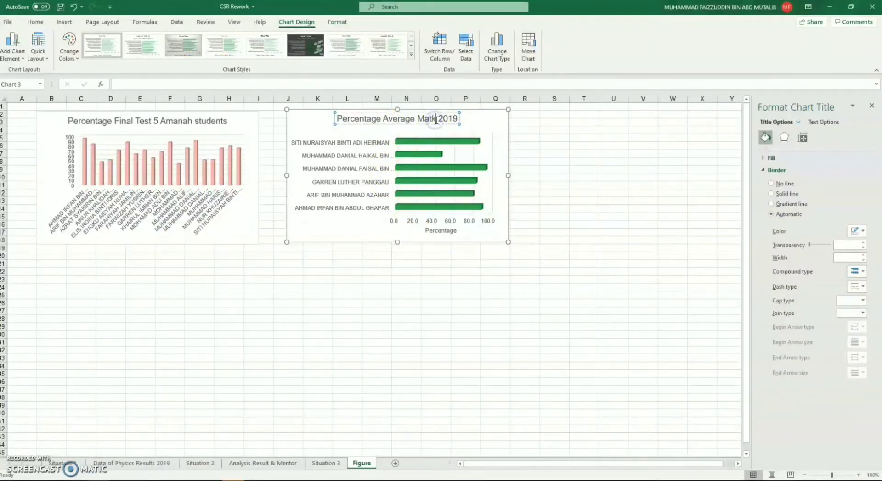
pyautogui.press('BackSpace')
pyautogui.write('h')
pyautogui.click(465, 159)
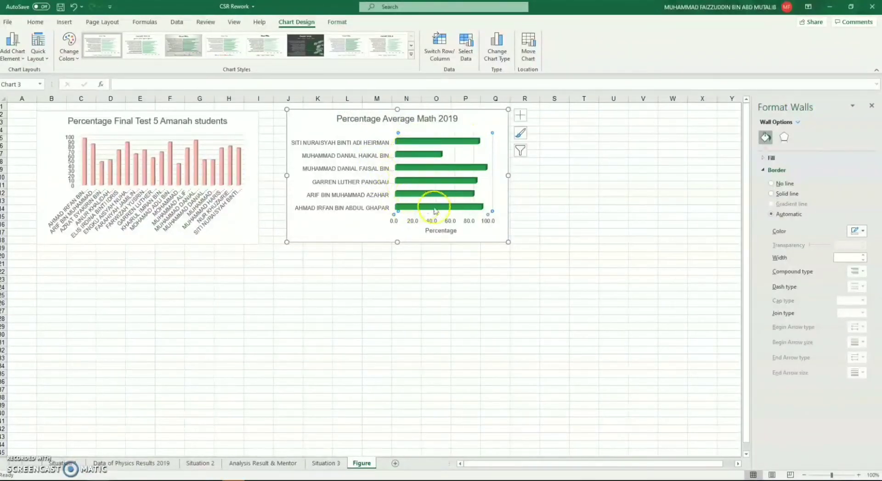
pyautogui.click(482, 155)
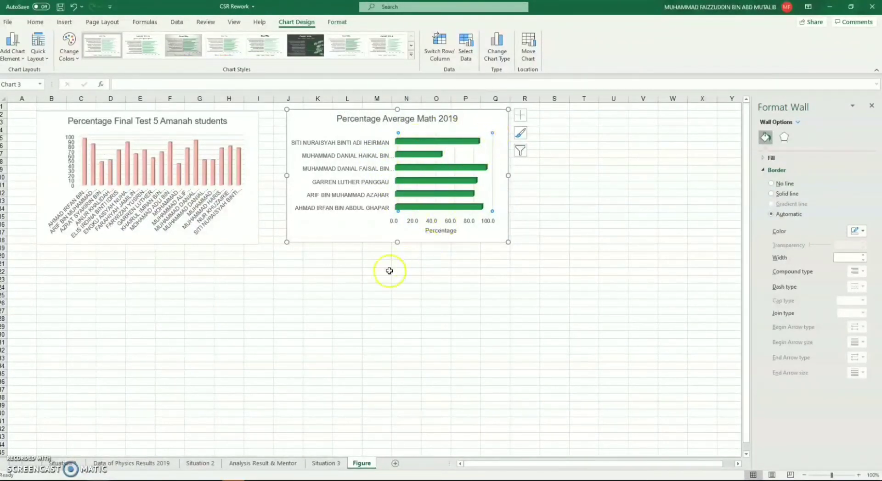